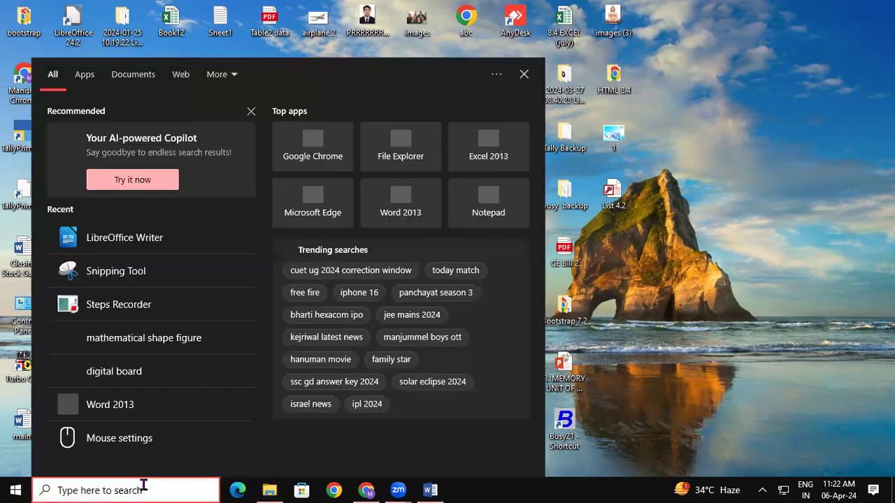
- Open LibreOffice Calc with a blank spreadsheet and dismiss the Tip of the Day
{"action": "type", "text": "ca"}
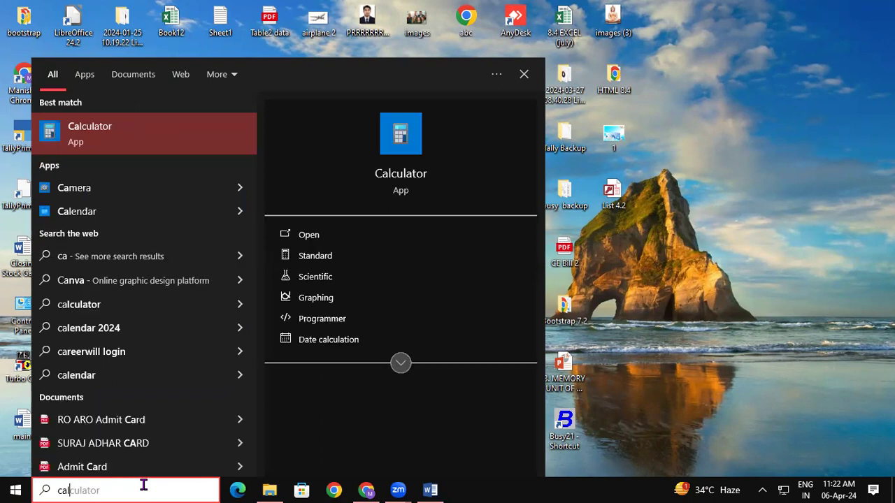
{"action": "type", "text": "l"}
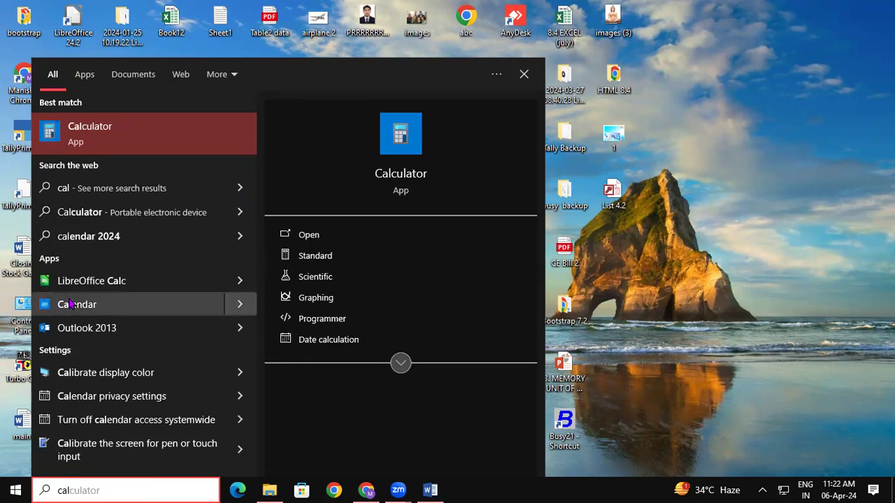
{"action": "left_click", "coordinate": [84, 283]}
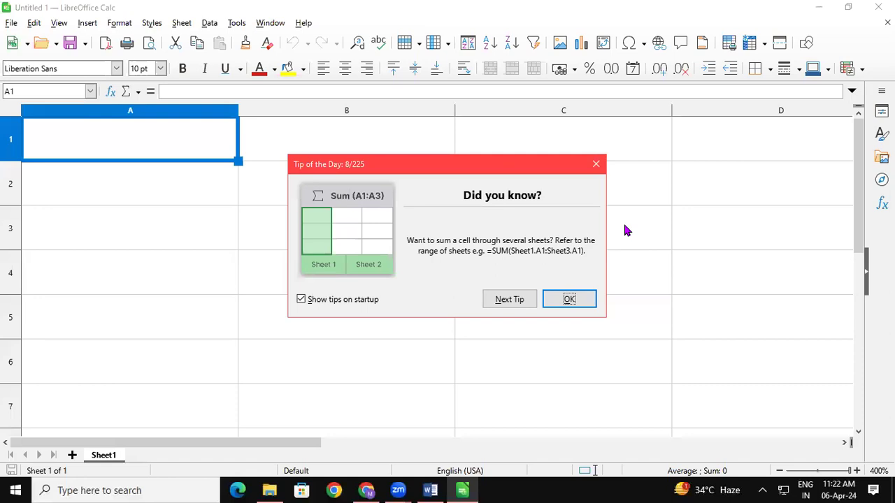
{"action": "left_click", "coordinate": [602, 163]}
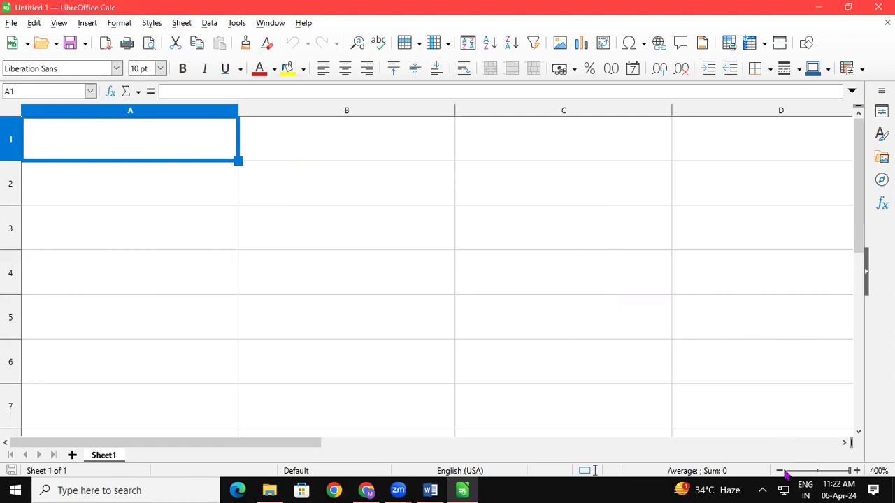
- Try the sheet's zoom at 20% and 400% and set it back to 100%
{"action": "left_click", "coordinate": [818, 472]}
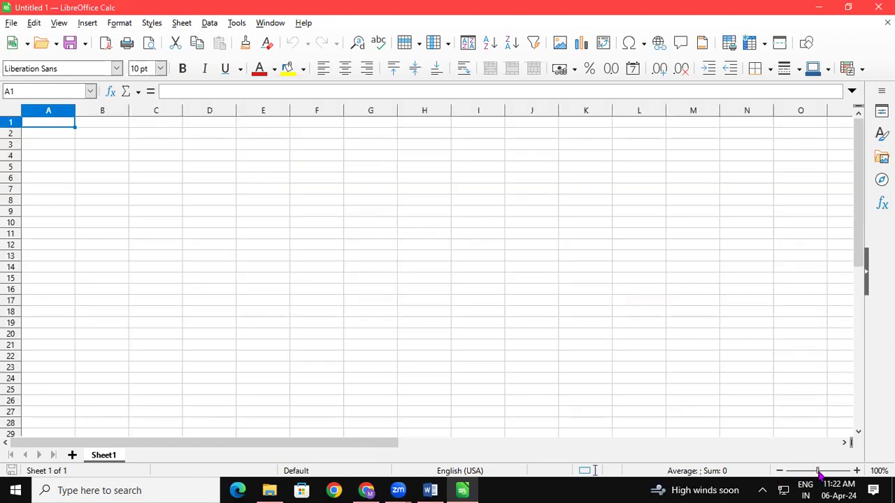
{"action": "left_click_drag", "start_coordinate": [806, 473], "coordinate": [784, 475]}
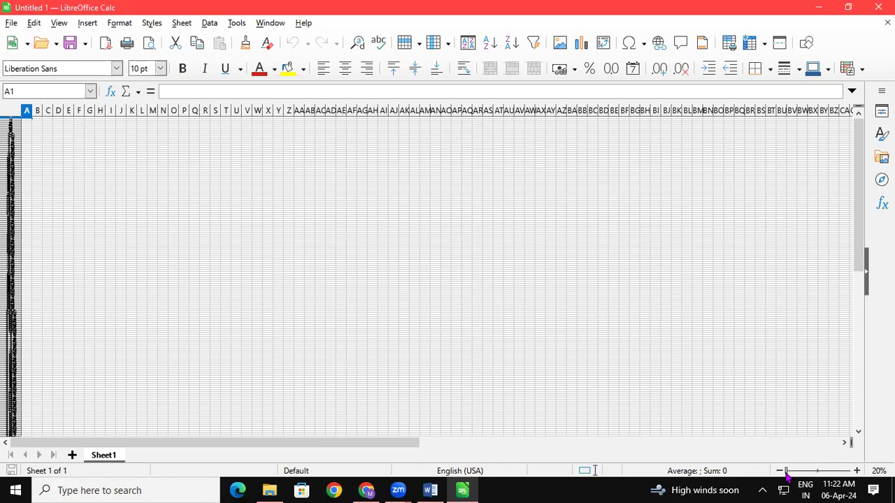
{"action": "left_click_drag", "start_coordinate": [786, 475], "coordinate": [861, 474]}
{"action": "left_click", "coordinate": [858, 472]}
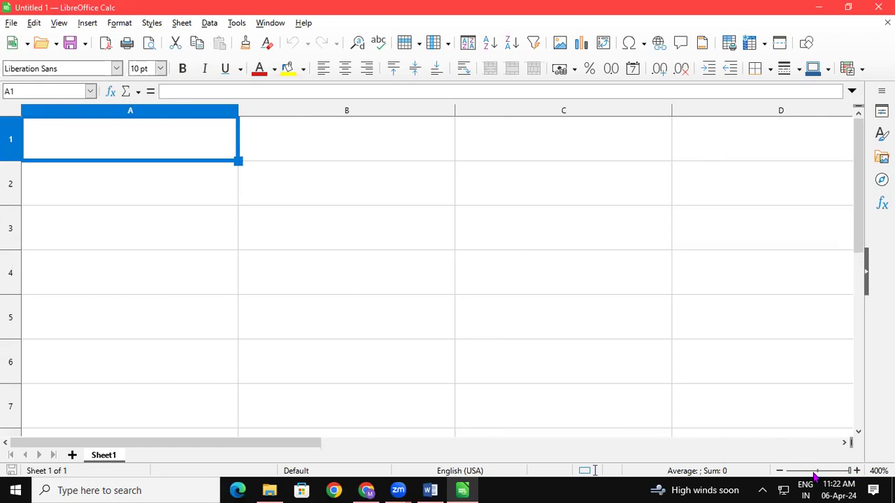
{"action": "left_click", "coordinate": [815, 472]}
{"action": "left_click", "coordinate": [857, 472]}
{"action": "left_click", "coordinate": [857, 473]}
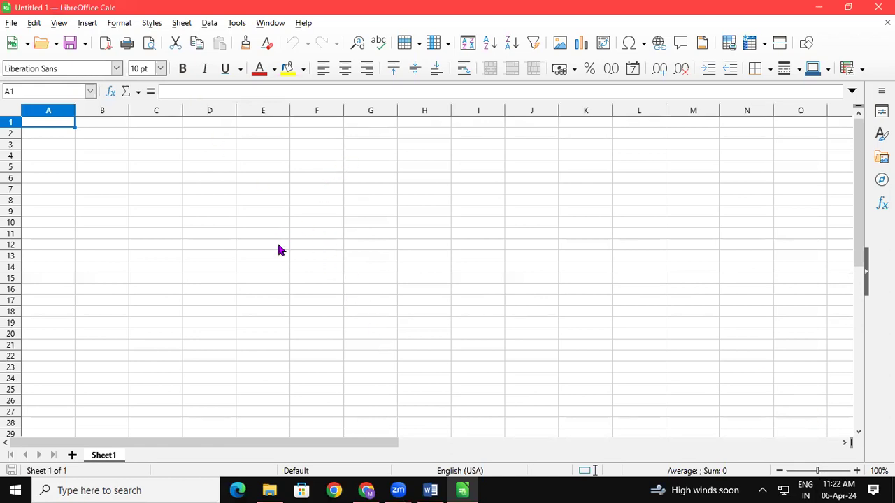
{"action": "left_click", "coordinate": [266, 213]}
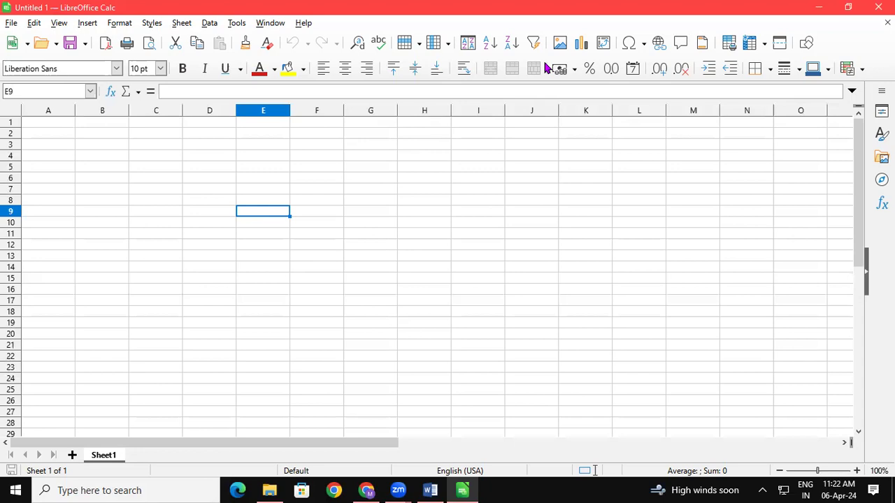
{"action": "left_click", "coordinate": [445, 292]}
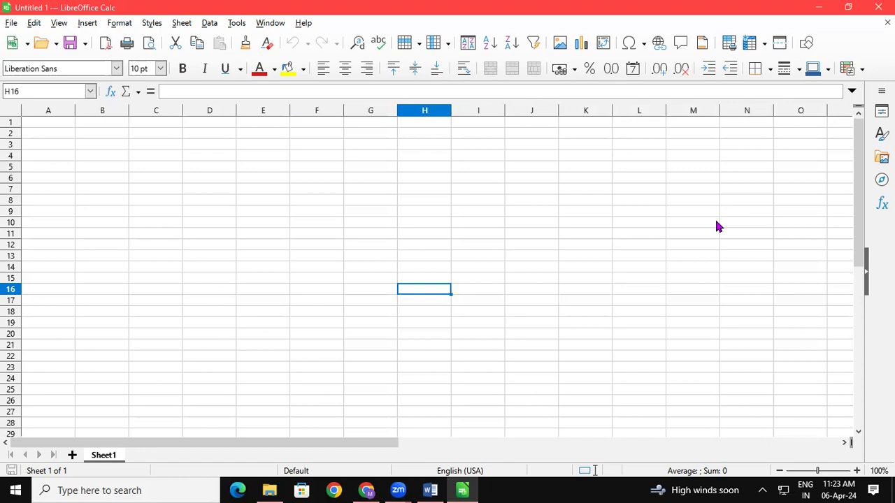
- Draw red screen annotations over the sheet: a cell box, two vertical column lines and two slanted row lines
{"action": "left_click", "coordinate": [737, 489]}
{"action": "mouse_move", "coordinate": [445, 201]}
{"action": "left_mouse_down"}
{"action": "mouse_move", "coordinate": [464, 159]}
{"action": "mouse_move", "coordinate": [502, 158]}
{"action": "mouse_move", "coordinate": [502, 183]}
{"action": "mouse_move", "coordinate": [446, 200]}
{"action": "left_mouse_up"}
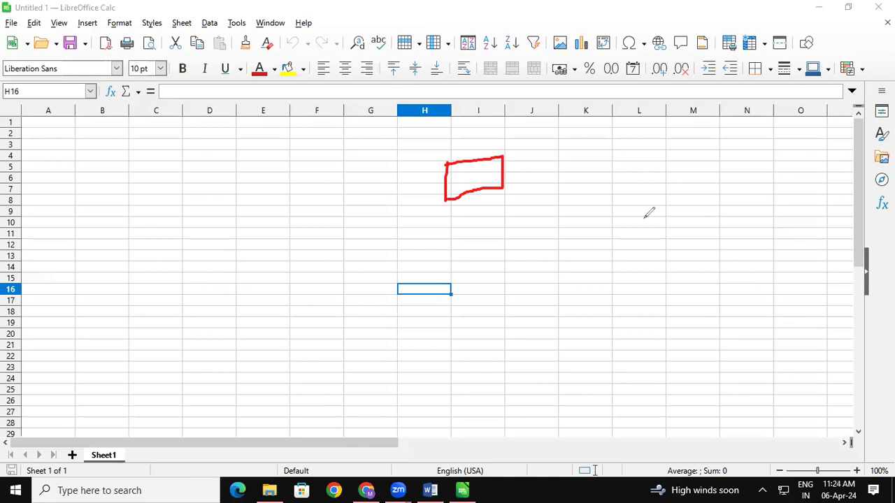
{"action": "left_click_drag", "start_coordinate": [196, 145], "coordinate": [195, 208]}
{"action": "left_click_drag", "start_coordinate": [213, 145], "coordinate": [214, 201]}
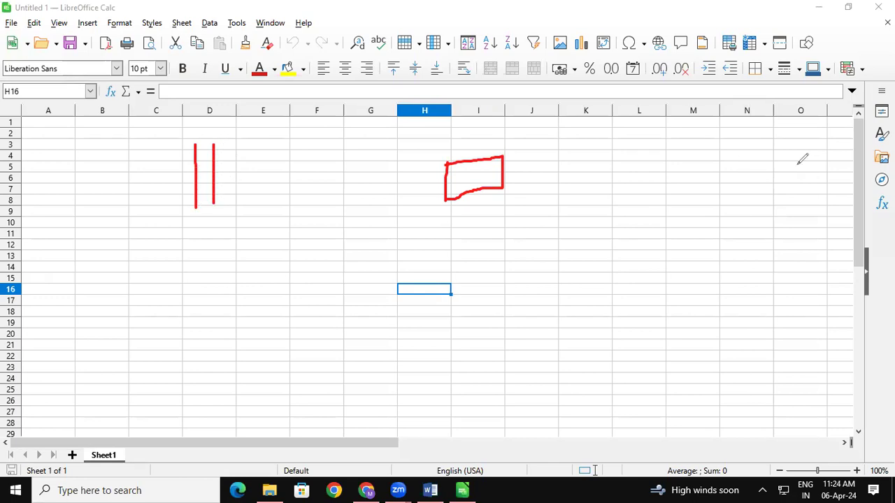
{"action": "left_click_drag", "start_coordinate": [606, 184], "coordinate": [722, 166]}
{"action": "left_click_drag", "start_coordinate": [615, 208], "coordinate": [720, 176]}
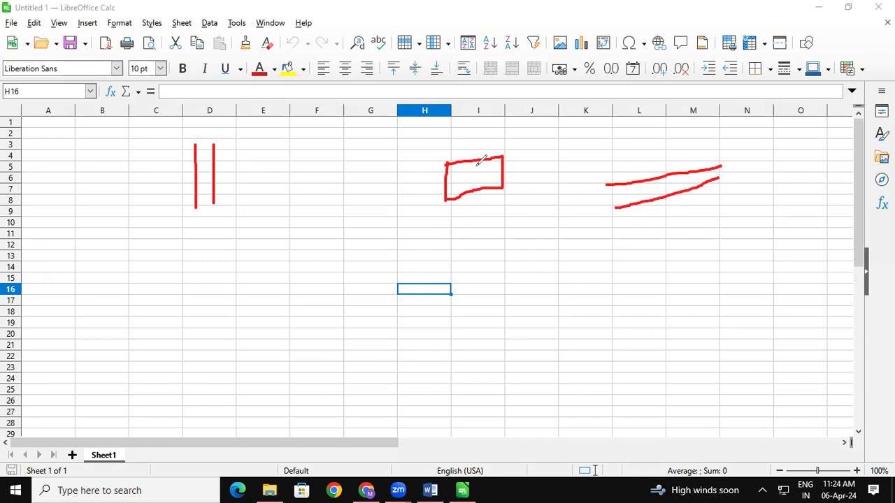
- Label the red box with C and R, and add an adjoining box marked D with a tick
{"action": "mouse_move", "coordinate": [468, 138]}
{"action": "left_mouse_down"}
{"action": "mouse_move", "coordinate": [468, 159]}
{"action": "mouse_move", "coordinate": [481, 146]}
{"action": "mouse_move", "coordinate": [523, 170]}
{"action": "mouse_move", "coordinate": [534, 149]}
{"action": "mouse_move", "coordinate": [557, 175]}
{"action": "left_mouse_up"}
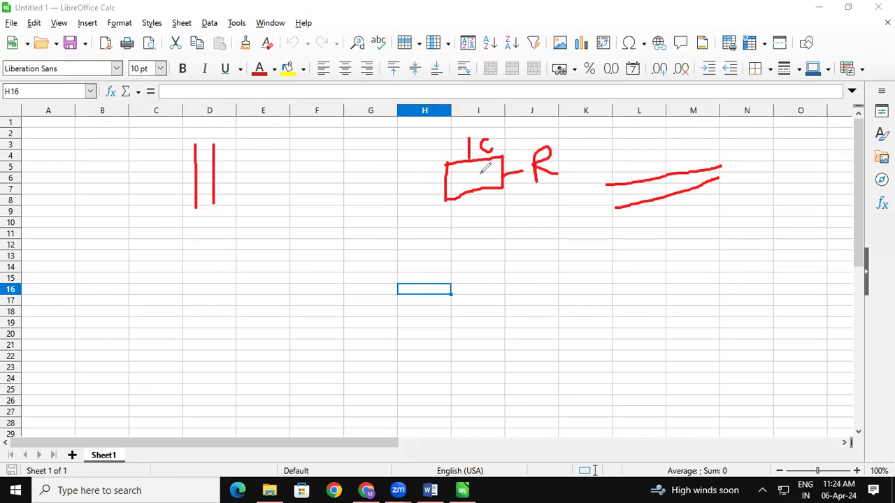
{"action": "mouse_move", "coordinate": [447, 164]}
{"action": "left_mouse_down"}
{"action": "mouse_move", "coordinate": [389, 168]}
{"action": "mouse_move", "coordinate": [394, 207]}
{"action": "mouse_move", "coordinate": [455, 192]}
{"action": "left_mouse_up"}
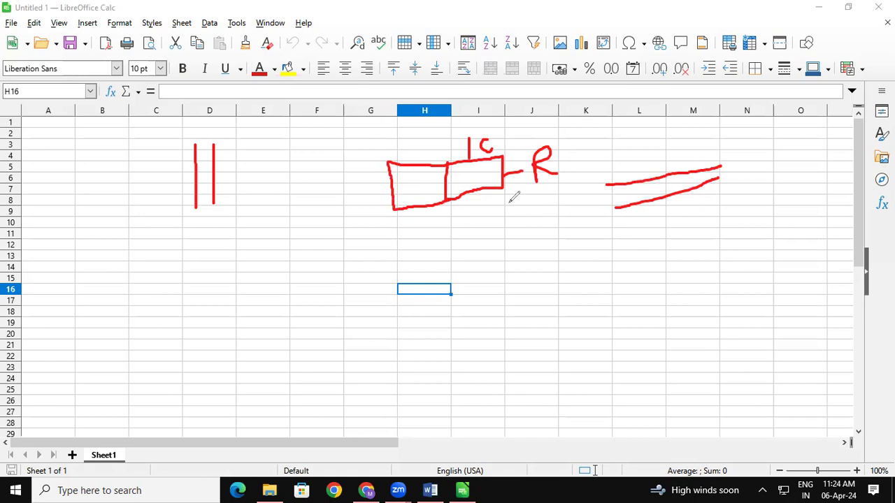
{"action": "left_click_drag", "start_coordinate": [404, 144], "coordinate": [407, 162]}
{"action": "left_click_drag", "start_coordinate": [357, 190], "coordinate": [381, 182]}
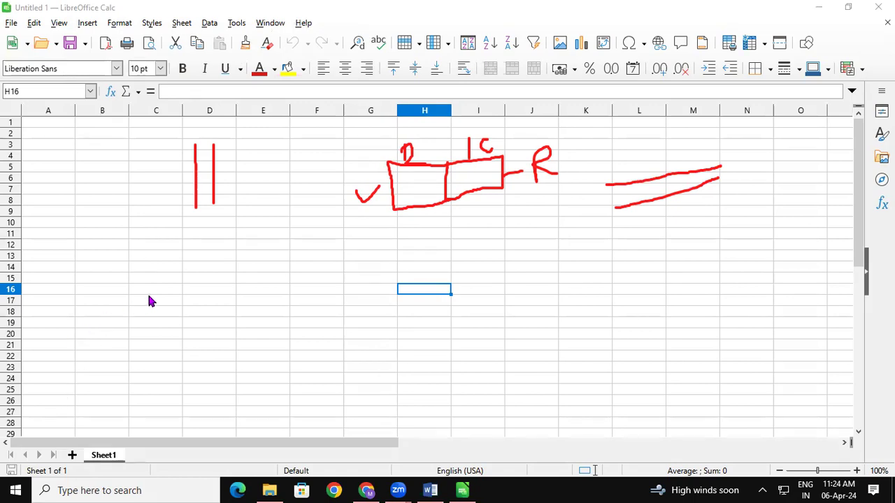
- Go from cell A1 to the last row of column A and mark its row number with a red tick
{"action": "left_click", "coordinate": [38, 123]}
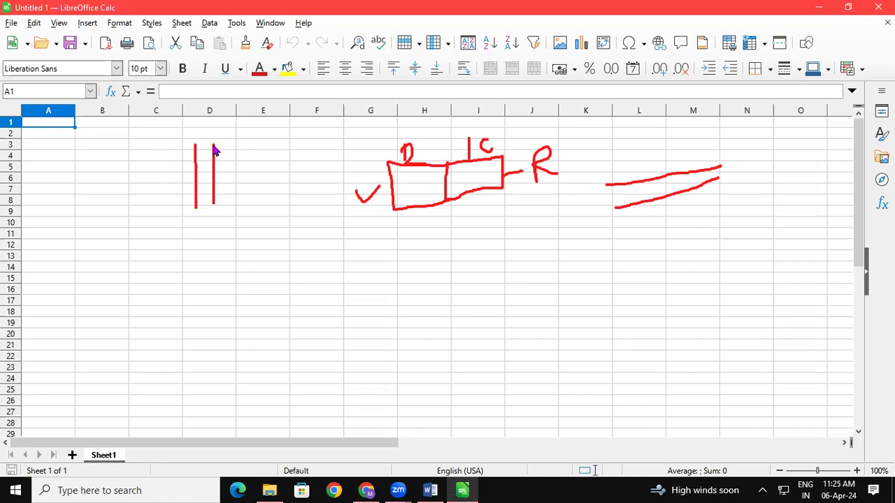
{"action": "key", "text": "ctrl+Down"}
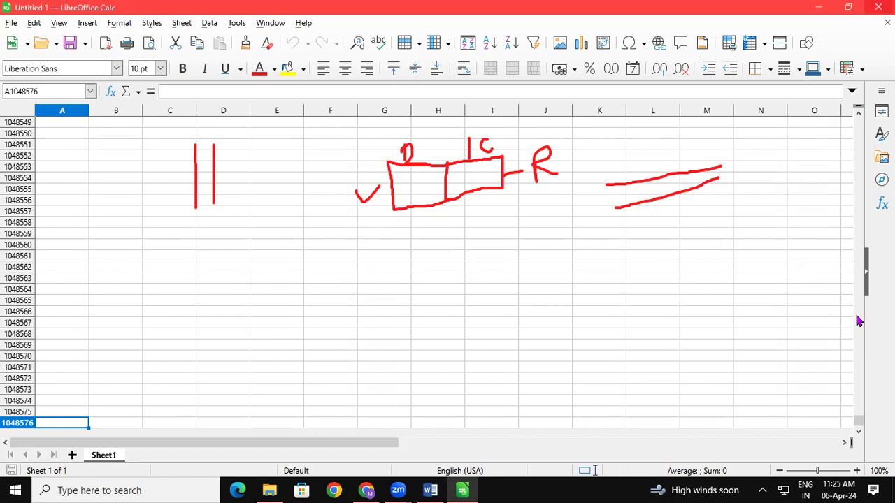
{"action": "left_click", "coordinate": [748, 492]}
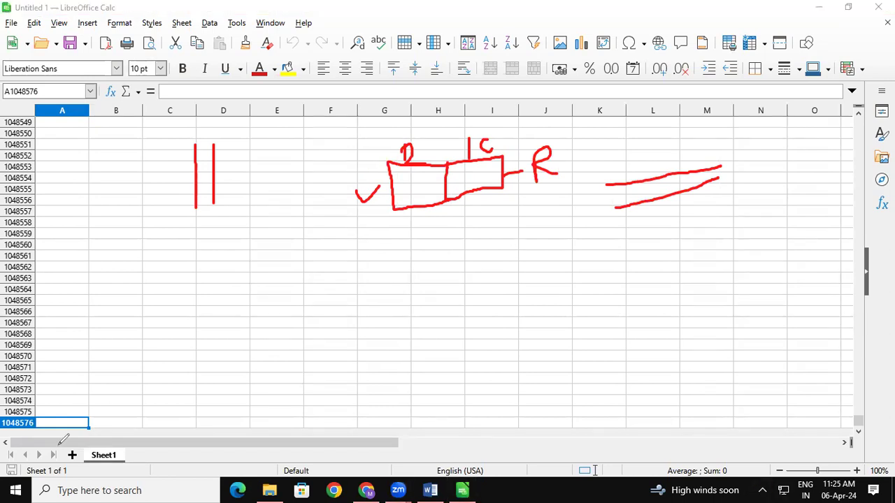
{"action": "left_click_drag", "start_coordinate": [14, 439], "coordinate": [45, 424]}
- Write a large red A1 over the sheet, underline its letter and number, and add a tick beside it
{"action": "mouse_move", "coordinate": [290, 327]}
{"action": "left_mouse_down"}
{"action": "mouse_move", "coordinate": [305, 275]}
{"action": "mouse_move", "coordinate": [327, 306]}
{"action": "mouse_move", "coordinate": [325, 288]}
{"action": "left_mouse_up"}
{"action": "mouse_move", "coordinate": [336, 257]}
{"action": "left_mouse_down"}
{"action": "mouse_move", "coordinate": [335, 293]}
{"action": "mouse_move", "coordinate": [359, 289]}
{"action": "left_mouse_up"}
{"action": "left_click_drag", "start_coordinate": [337, 256], "coordinate": [334, 262]}
{"action": "mouse_move", "coordinate": [311, 300]}
{"action": "left_mouse_down"}
{"action": "mouse_move", "coordinate": [311, 316]}
{"action": "mouse_move", "coordinate": [272, 333]}
{"action": "left_mouse_up"}
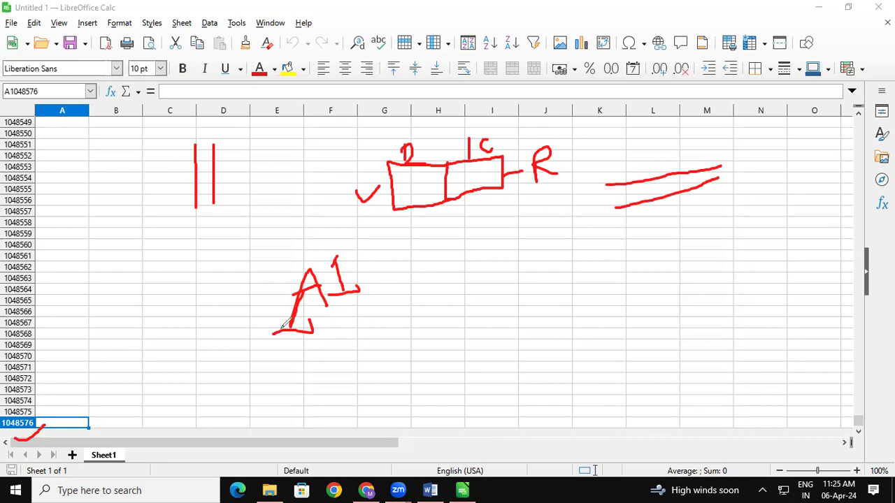
{"action": "mouse_move", "coordinate": [350, 305]}
{"action": "left_mouse_down"}
{"action": "mouse_move", "coordinate": [360, 324]}
{"action": "mouse_move", "coordinate": [427, 264]}
{"action": "left_mouse_up"}
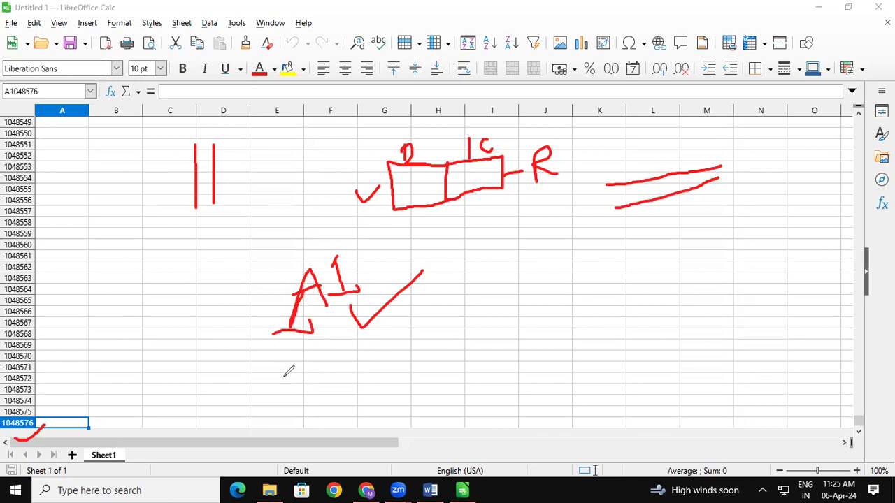
- Annotate the red A1 with the words Column and Row and circle the cell address
{"action": "left_click_drag", "start_coordinate": [260, 362], "coordinate": [249, 404]}
{"action": "mouse_move", "coordinate": [268, 364]}
{"action": "left_mouse_down"}
{"action": "mouse_move", "coordinate": [274, 396]}
{"action": "mouse_move", "coordinate": [310, 367]}
{"action": "mouse_move", "coordinate": [334, 376]}
{"action": "mouse_move", "coordinate": [343, 366]}
{"action": "mouse_move", "coordinate": [361, 379]}
{"action": "left_mouse_up"}
{"action": "mouse_move", "coordinate": [420, 293]}
{"action": "left_mouse_down"}
{"action": "mouse_move", "coordinate": [436, 286]}
{"action": "mouse_move", "coordinate": [447, 323]}
{"action": "left_mouse_up"}
{"action": "mouse_move", "coordinate": [458, 292]}
{"action": "left_mouse_down"}
{"action": "mouse_move", "coordinate": [455, 280]}
{"action": "mouse_move", "coordinate": [470, 287]}
{"action": "mouse_move", "coordinate": [491, 266]}
{"action": "left_mouse_up"}
{"action": "mouse_move", "coordinate": [395, 238]}
{"action": "left_mouse_down"}
{"action": "mouse_move", "coordinate": [293, 231]}
{"action": "mouse_move", "coordinate": [269, 348]}
{"action": "mouse_move", "coordinate": [386, 256]}
{"action": "mouse_move", "coordinate": [386, 246]}
{"action": "left_mouse_up"}
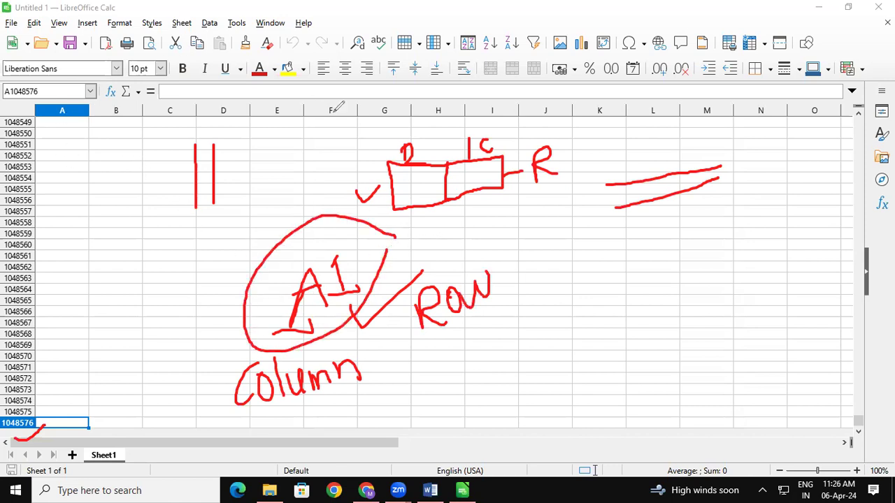
- Write a second red A1 below the two slanted row lines
{"action": "mouse_move", "coordinate": [654, 283]}
{"action": "left_mouse_down"}
{"action": "mouse_move", "coordinate": [659, 241]}
{"action": "mouse_move", "coordinate": [655, 263]}
{"action": "mouse_move", "coordinate": [685, 260]}
{"action": "left_mouse_up"}
{"action": "mouse_move", "coordinate": [682, 225]}
{"action": "left_mouse_down"}
{"action": "mouse_move", "coordinate": [678, 269]}
{"action": "mouse_move", "coordinate": [720, 253]}
{"action": "left_mouse_up"}
{"action": "left_click_drag", "start_coordinate": [682, 222], "coordinate": [677, 236]}
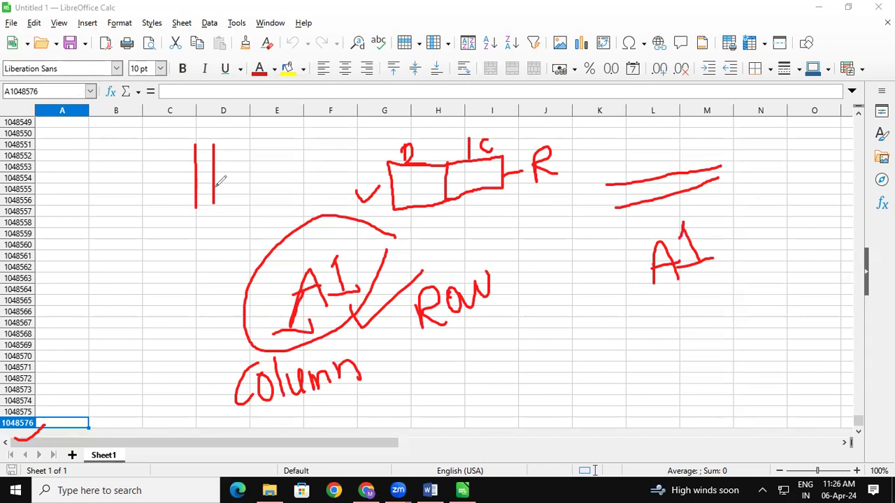
- Write XFD in red beside the vertical lines, underline it, and add (16384) next to it
{"action": "mouse_move", "coordinate": [100, 168]}
{"action": "left_mouse_down"}
{"action": "mouse_move", "coordinate": [81, 202]}
{"action": "mouse_move", "coordinate": [116, 206]}
{"action": "mouse_move", "coordinate": [130, 167]}
{"action": "left_mouse_up"}
{"action": "mouse_move", "coordinate": [115, 193]}
{"action": "left_mouse_down"}
{"action": "mouse_move", "coordinate": [140, 185]}
{"action": "mouse_move", "coordinate": [149, 195]}
{"action": "left_mouse_up"}
{"action": "left_click_drag", "start_coordinate": [146, 163], "coordinate": [149, 193]}
{"action": "left_click_drag", "start_coordinate": [72, 239], "coordinate": [158, 222]}
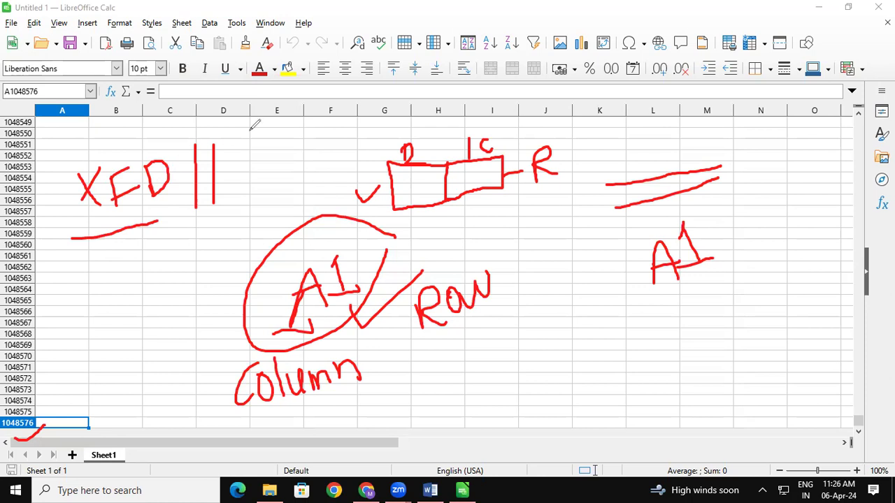
{"action": "mouse_move", "coordinate": [250, 127]}
{"action": "left_mouse_down"}
{"action": "mouse_move", "coordinate": [235, 143]}
{"action": "mouse_move", "coordinate": [260, 183]}
{"action": "mouse_move", "coordinate": [266, 176]}
{"action": "left_mouse_up"}
{"action": "mouse_move", "coordinate": [276, 139]}
{"action": "left_mouse_down"}
{"action": "mouse_move", "coordinate": [277, 159]}
{"action": "mouse_move", "coordinate": [279, 135]}
{"action": "mouse_move", "coordinate": [314, 140]}
{"action": "mouse_move", "coordinate": [293, 160]}
{"action": "left_mouse_up"}
{"action": "left_click_drag", "start_coordinate": [328, 116], "coordinate": [344, 140]}
{"action": "mouse_move", "coordinate": [348, 101]}
{"action": "left_mouse_down"}
{"action": "mouse_move", "coordinate": [374, 125]}
{"action": "mouse_move", "coordinate": [358, 148]}
{"action": "left_mouse_up"}
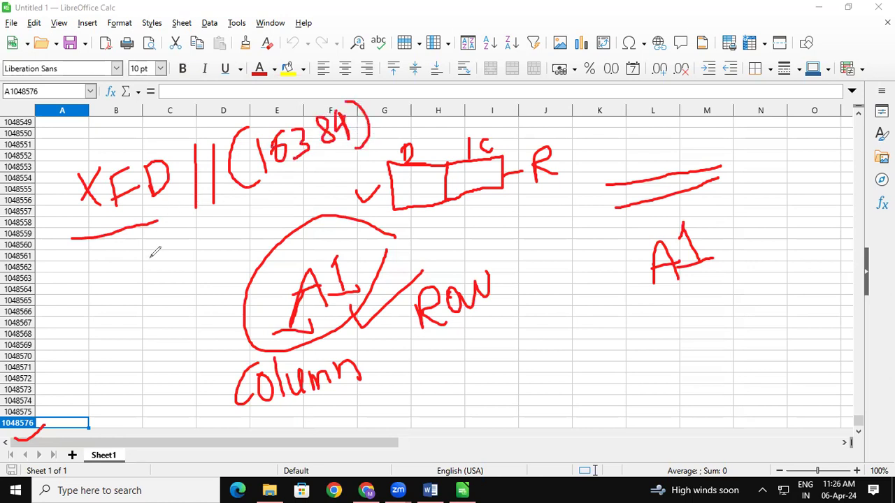
- Write AMJ in red below XFD, connect the two with an arrow, and tick it
{"action": "mouse_move", "coordinate": [84, 293]}
{"action": "left_mouse_down"}
{"action": "mouse_move", "coordinate": [87, 334]}
{"action": "mouse_move", "coordinate": [121, 327]}
{"action": "mouse_move", "coordinate": [142, 292]}
{"action": "mouse_move", "coordinate": [184, 285]}
{"action": "mouse_move", "coordinate": [203, 254]}
{"action": "mouse_move", "coordinate": [186, 304]}
{"action": "left_mouse_up"}
{"action": "mouse_move", "coordinate": [80, 202]}
{"action": "left_mouse_down"}
{"action": "mouse_move", "coordinate": [47, 260]}
{"action": "mouse_move", "coordinate": [112, 280]}
{"action": "mouse_move", "coordinate": [102, 293]}
{"action": "left_mouse_up"}
{"action": "mouse_move", "coordinate": [119, 354]}
{"action": "left_mouse_down"}
{"action": "mouse_move", "coordinate": [139, 375]}
{"action": "mouse_move", "coordinate": [174, 332]}
{"action": "left_mouse_up"}
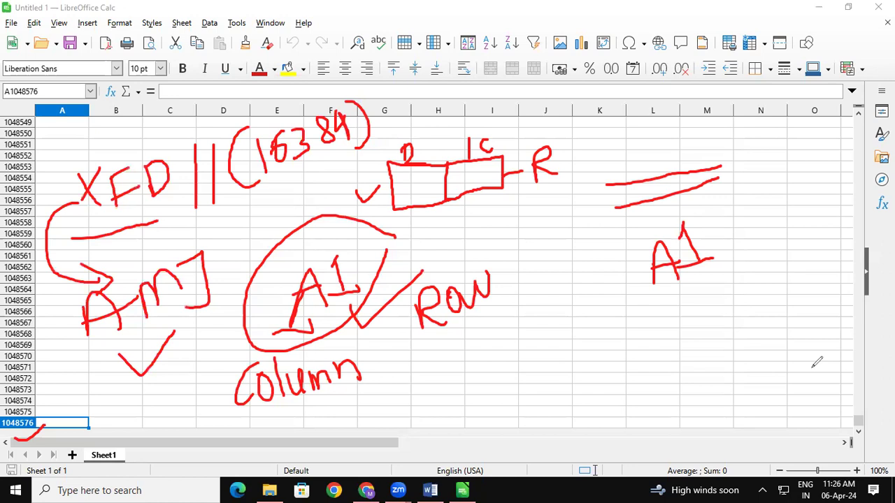
- Go to row 1 in column N and from there to the sheet's last column
{"action": "left_click", "coordinate": [750, 403]}
{"action": "key", "text": "ctrl+Up"}
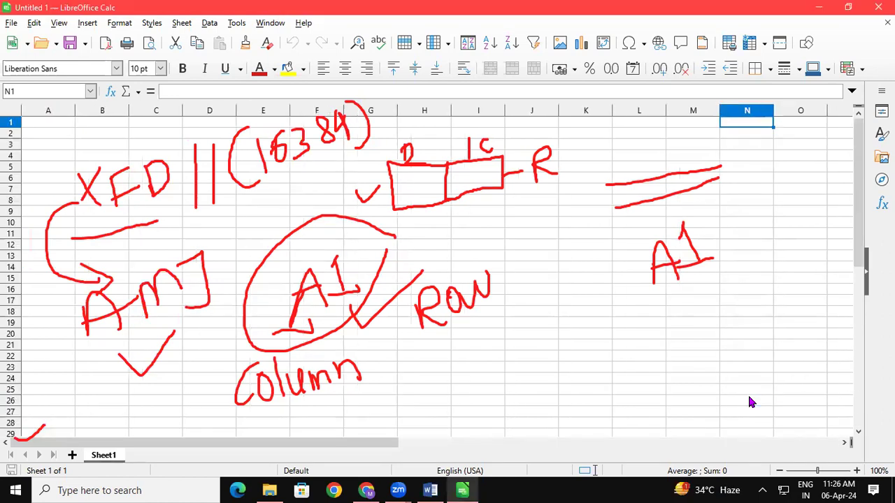
{"action": "key", "text": "ctrl+Right"}
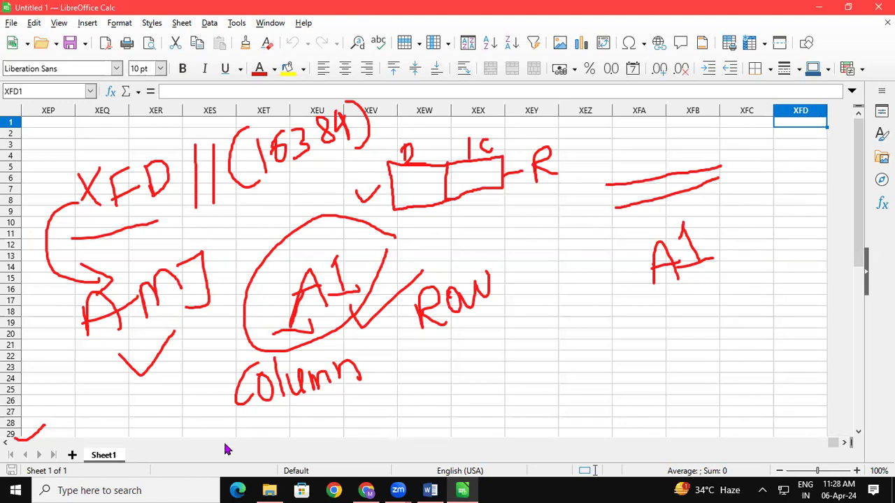
- Clear all red annotations from the screen and return the selection to cell A2
{"action": "left_click", "coordinate": [496, 487]}
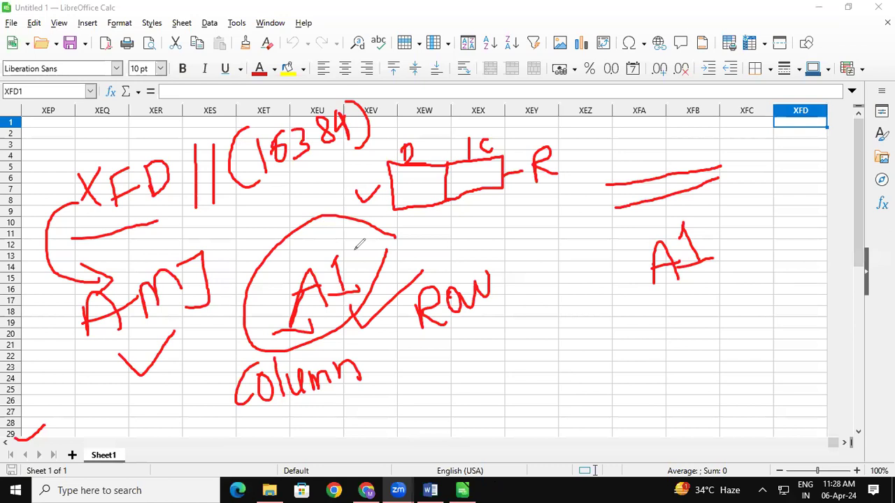
{"action": "key", "text": "e"}
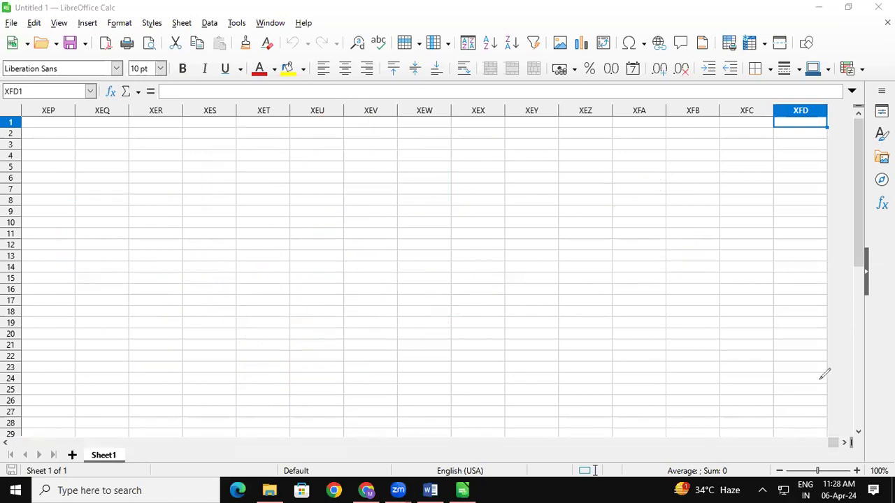
{"action": "left_click", "coordinate": [274, 258]}
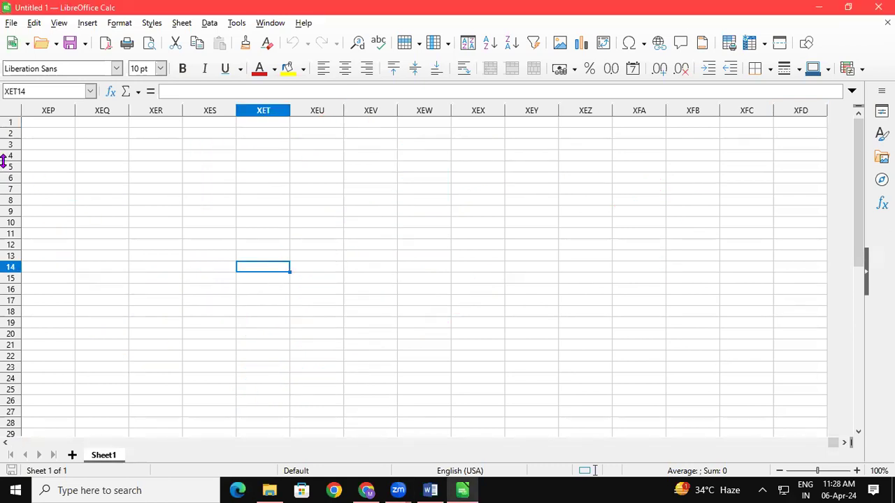
{"action": "left_click", "coordinate": [59, 132]}
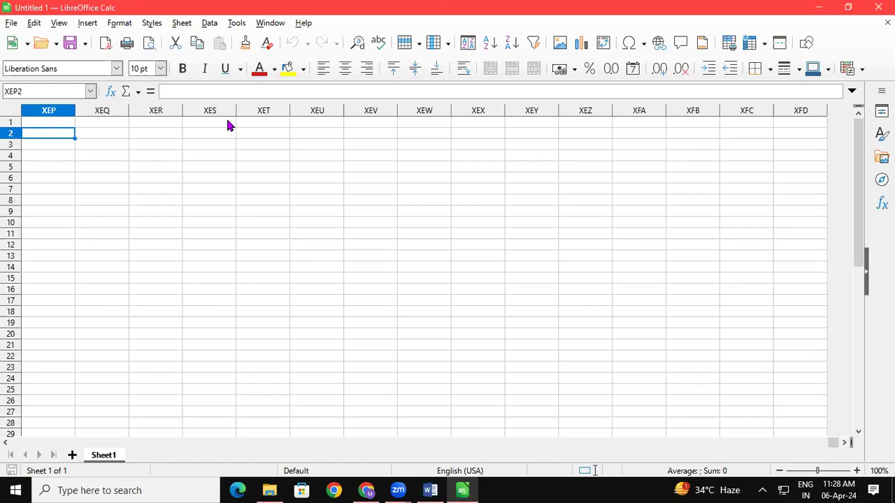
{"action": "key", "text": "Home"}
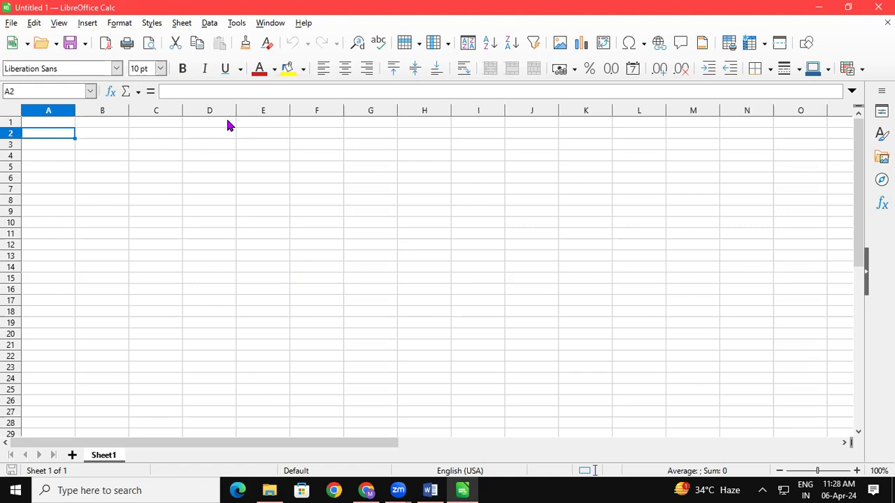
- Write the function names IF and Countif as red screen annotations over the empty sheet
{"action": "key", "text": "ctrl+2"}
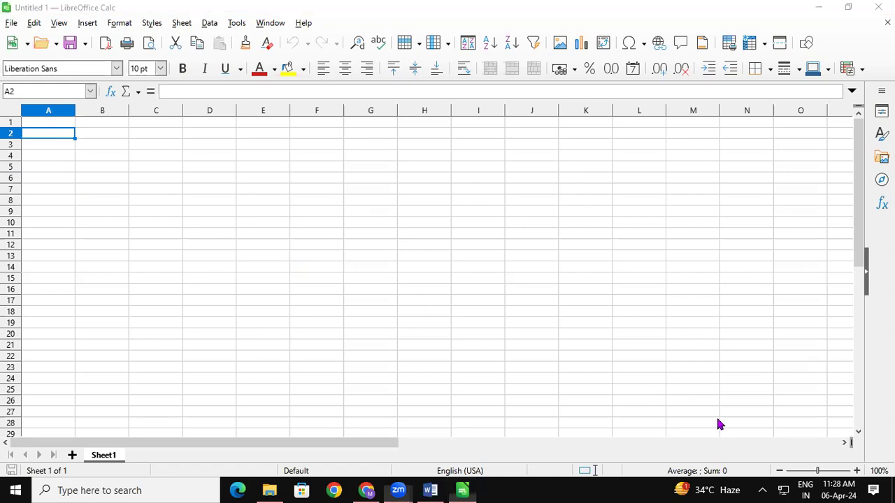
{"action": "mouse_move", "coordinate": [454, 160]}
{"action": "left_mouse_down"}
{"action": "mouse_move", "coordinate": [461, 191]}
{"action": "mouse_move", "coordinate": [480, 151]}
{"action": "left_mouse_up"}
{"action": "mouse_move", "coordinate": [456, 190]}
{"action": "left_mouse_down"}
{"action": "mouse_move", "coordinate": [497, 187]}
{"action": "mouse_move", "coordinate": [516, 198]}
{"action": "left_mouse_up"}
{"action": "left_click_drag", "start_coordinate": [505, 160], "coordinate": [547, 150]}
{"action": "left_click_drag", "start_coordinate": [508, 189], "coordinate": [547, 174]}
{"action": "mouse_move", "coordinate": [489, 246]}
{"action": "left_mouse_down"}
{"action": "mouse_move", "coordinate": [497, 277]}
{"action": "mouse_move", "coordinate": [500, 263]}
{"action": "mouse_move", "coordinate": [524, 278]}
{"action": "mouse_move", "coordinate": [563, 265]}
{"action": "mouse_move", "coordinate": [581, 219]}
{"action": "mouse_move", "coordinate": [590, 265]}
{"action": "mouse_move", "coordinate": [604, 234]}
{"action": "mouse_move", "coordinate": [601, 257]}
{"action": "mouse_move", "coordinate": [620, 239]}
{"action": "mouse_move", "coordinate": [628, 303]}
{"action": "left_mouse_up"}
{"action": "left_click", "coordinate": [609, 225]}
{"action": "left_click_drag", "start_coordinate": [619, 251], "coordinate": [635, 246]}
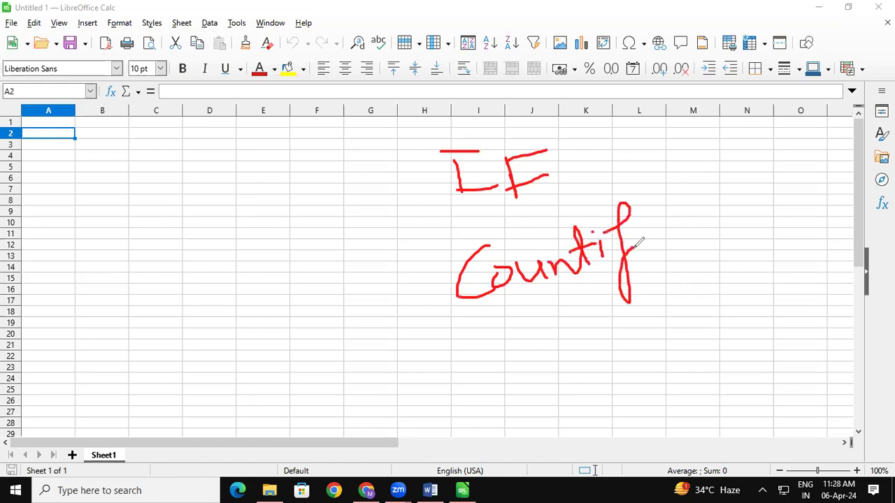
- Underline IF and Countif in red, tick both names, and add short lines with ticks below Countif
{"action": "left_click_drag", "start_coordinate": [488, 338], "coordinate": [587, 303]}
{"action": "left_click_drag", "start_coordinate": [441, 218], "coordinate": [559, 190]}
{"action": "left_click_drag", "start_coordinate": [339, 186], "coordinate": [376, 166]}
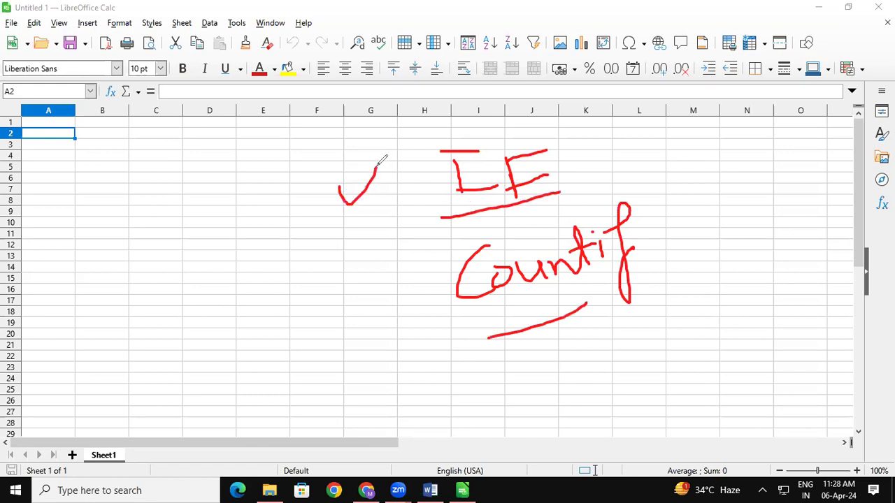
{"action": "left_click_drag", "start_coordinate": [381, 302], "coordinate": [418, 288]}
{"action": "left_click_drag", "start_coordinate": [410, 354], "coordinate": [510, 344]}
{"action": "mouse_move", "coordinate": [409, 384]}
{"action": "left_mouse_down"}
{"action": "mouse_move", "coordinate": [438, 371]}
{"action": "mouse_move", "coordinate": [552, 369]}
{"action": "left_mouse_up"}
{"action": "left_click_drag", "start_coordinate": [449, 410], "coordinate": [538, 384]}
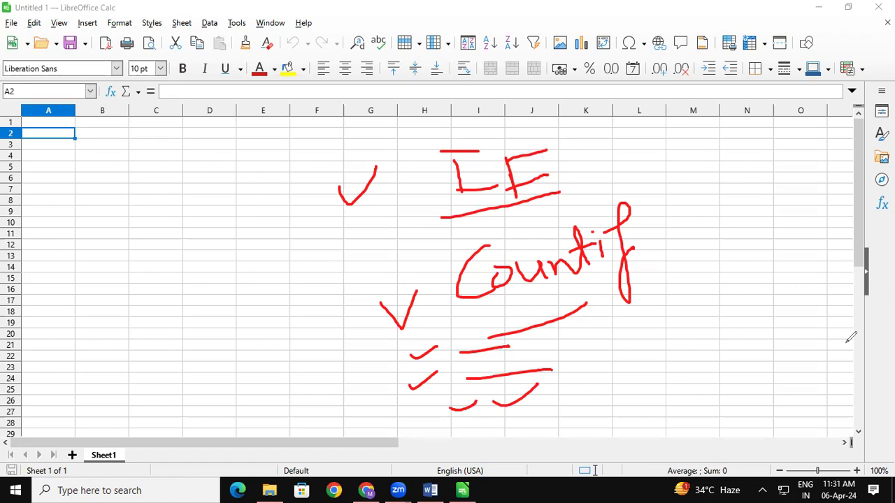
- Extend the red underlines of IF and Countif, and draw a large oval around a small circle with a line leading to the handwritten label Findout
{"action": "mouse_move", "coordinate": [443, 212]}
{"action": "left_mouse_down"}
{"action": "mouse_move", "coordinate": [422, 218]}
{"action": "mouse_move", "coordinate": [384, 197]}
{"action": "left_mouse_up"}
{"action": "mouse_move", "coordinate": [566, 283]}
{"action": "left_mouse_down"}
{"action": "mouse_move", "coordinate": [619, 282]}
{"action": "mouse_move", "coordinate": [645, 263]}
{"action": "left_mouse_up"}
{"action": "mouse_move", "coordinate": [747, 124]}
{"action": "left_mouse_down"}
{"action": "mouse_move", "coordinate": [729, 123]}
{"action": "mouse_move", "coordinate": [669, 209]}
{"action": "mouse_move", "coordinate": [740, 312]}
{"action": "mouse_move", "coordinate": [792, 168]}
{"action": "mouse_move", "coordinate": [740, 128]}
{"action": "left_mouse_up"}
{"action": "left_click_drag", "start_coordinate": [731, 238], "coordinate": [679, 341]}
{"action": "mouse_move", "coordinate": [690, 341]}
{"action": "left_mouse_down"}
{"action": "mouse_move", "coordinate": [699, 366]}
{"action": "mouse_move", "coordinate": [708, 336]}
{"action": "left_mouse_up"}
{"action": "mouse_move", "coordinate": [697, 355]}
{"action": "left_mouse_down"}
{"action": "mouse_move", "coordinate": [722, 356]}
{"action": "mouse_move", "coordinate": [749, 335]}
{"action": "left_mouse_up"}
{"action": "mouse_move", "coordinate": [757, 313]}
{"action": "left_mouse_down"}
{"action": "mouse_move", "coordinate": [761, 340]}
{"action": "mouse_move", "coordinate": [777, 311]}
{"action": "mouse_move", "coordinate": [801, 301]}
{"action": "left_mouse_up"}
{"action": "mouse_move", "coordinate": [806, 284]}
{"action": "left_mouse_down"}
{"action": "mouse_move", "coordinate": [804, 313]}
{"action": "mouse_move", "coordinate": [814, 286]}
{"action": "left_mouse_up"}
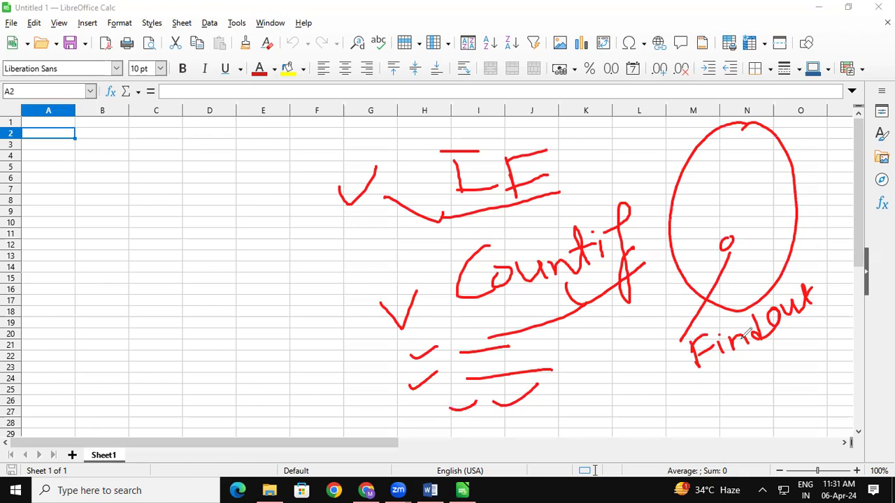
- Write the letters AP with a tick in red beside Countif, ring them, and add red ticks below the ring and Countif
{"action": "left_click_drag", "start_coordinate": [469, 341], "coordinate": [529, 320]}
{"action": "left_click_drag", "start_coordinate": [657, 416], "coordinate": [713, 364]}
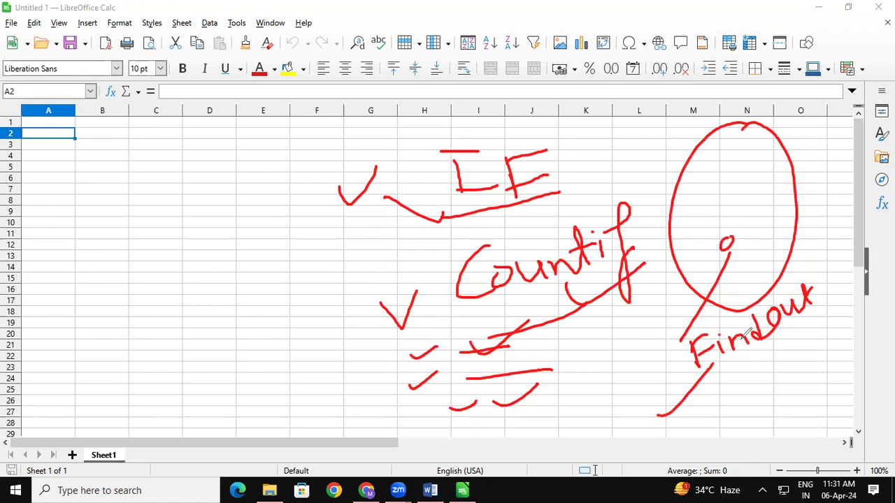
{"action": "mouse_move", "coordinate": [179, 276]}
{"action": "left_mouse_down"}
{"action": "mouse_move", "coordinate": [174, 287]}
{"action": "mouse_move", "coordinate": [230, 260]}
{"action": "mouse_move", "coordinate": [222, 269]}
{"action": "left_mouse_up"}
{"action": "mouse_move", "coordinate": [242, 244]}
{"action": "left_mouse_down"}
{"action": "mouse_move", "coordinate": [288, 236]}
{"action": "mouse_move", "coordinate": [230, 202]}
{"action": "mouse_move", "coordinate": [112, 302]}
{"action": "mouse_move", "coordinate": [301, 274]}
{"action": "mouse_move", "coordinate": [325, 225]}
{"action": "mouse_move", "coordinate": [235, 244]}
{"action": "mouse_move", "coordinate": [162, 326]}
{"action": "left_mouse_up"}
{"action": "left_click_drag", "start_coordinate": [248, 317], "coordinate": [301, 292]}
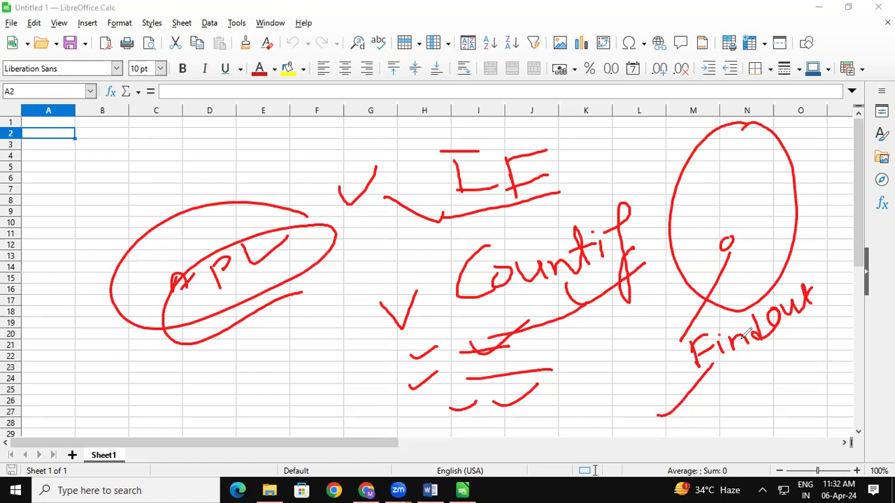
{"action": "left_click_drag", "start_coordinate": [521, 334], "coordinate": [557, 315]}
{"action": "left_click_drag", "start_coordinate": [226, 363], "coordinate": [264, 349]}
{"action": "left_click_drag", "start_coordinate": [282, 381], "coordinate": [313, 345]}
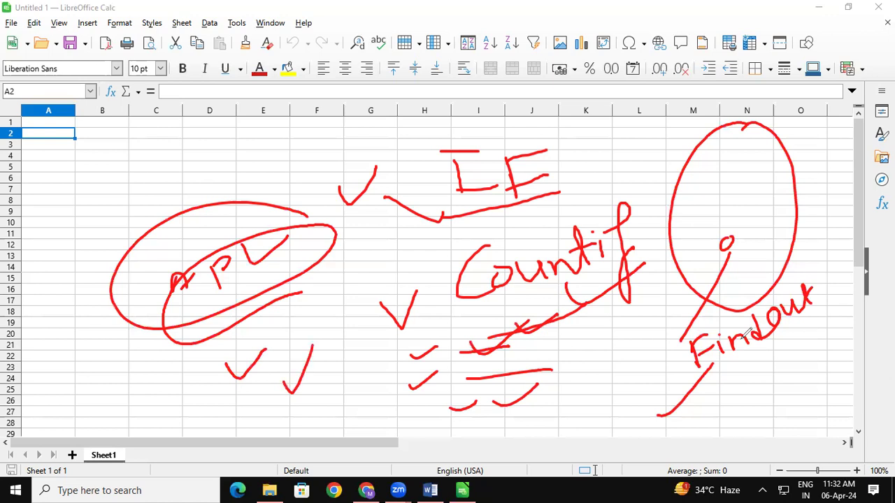
- Write the argument names Range and criter in red below the ringed letters, with a tick under Range
{"action": "left_click_drag", "start_coordinate": [171, 392], "coordinate": [198, 371]}
{"action": "mouse_move", "coordinate": [137, 374]}
{"action": "left_mouse_down"}
{"action": "mouse_move", "coordinate": [140, 400]}
{"action": "mouse_move", "coordinate": [153, 399]}
{"action": "mouse_move", "coordinate": [155, 382]}
{"action": "mouse_move", "coordinate": [174, 383]}
{"action": "mouse_move", "coordinate": [184, 398]}
{"action": "mouse_move", "coordinate": [172, 412]}
{"action": "left_mouse_up"}
{"action": "left_click_drag", "start_coordinate": [183, 386], "coordinate": [197, 401]}
{"action": "left_click_drag", "start_coordinate": [165, 413], "coordinate": [155, 418]}
{"action": "left_click_drag", "start_coordinate": [192, 395], "coordinate": [180, 408]}
{"action": "left_click_drag", "start_coordinate": [175, 412], "coordinate": [164, 419]}
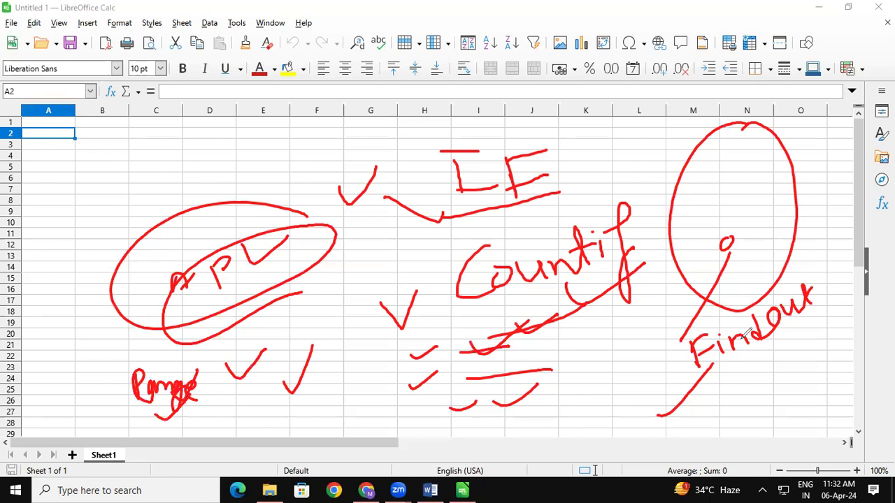
{"action": "mouse_move", "coordinate": [214, 400]}
{"action": "left_mouse_down"}
{"action": "mouse_move", "coordinate": [245, 378]}
{"action": "mouse_move", "coordinate": [260, 395]}
{"action": "mouse_move", "coordinate": [293, 398]}
{"action": "mouse_move", "coordinate": [287, 418]}
{"action": "left_mouse_up"}
{"action": "left_click_drag", "start_coordinate": [292, 405], "coordinate": [334, 393]}
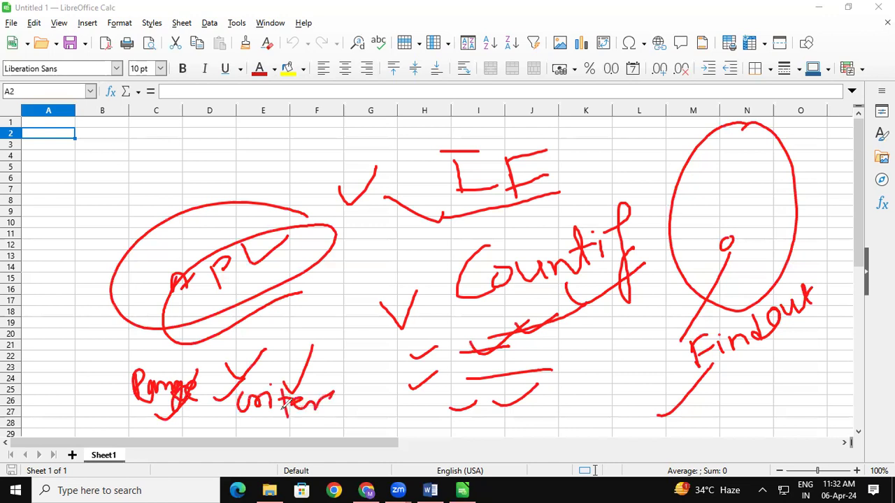
- Clear all red annotations from the sheet
{"action": "left_click_drag", "start_coordinate": [286, 173], "coordinate": [282, 182]}
{"action": "key", "text": "e"}
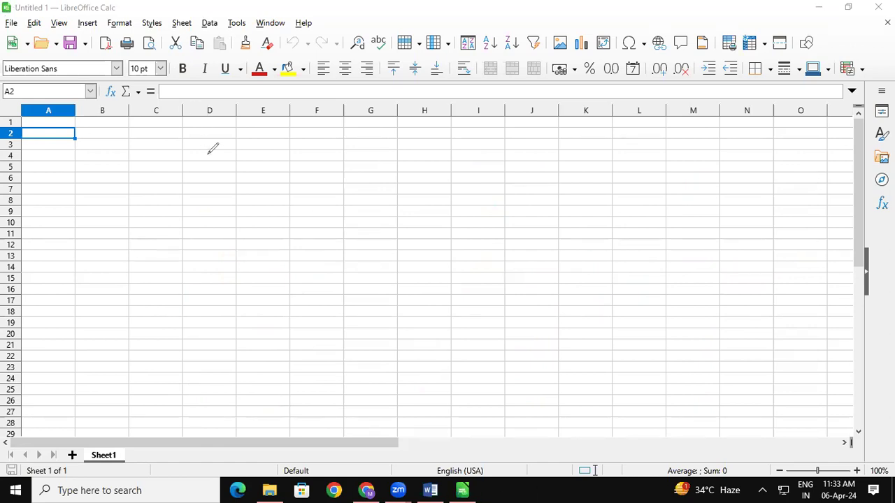
- Enter the numbers 45, 50, 62 and 80 in cells F3 to F6
{"action": "left_click", "coordinate": [300, 144]}
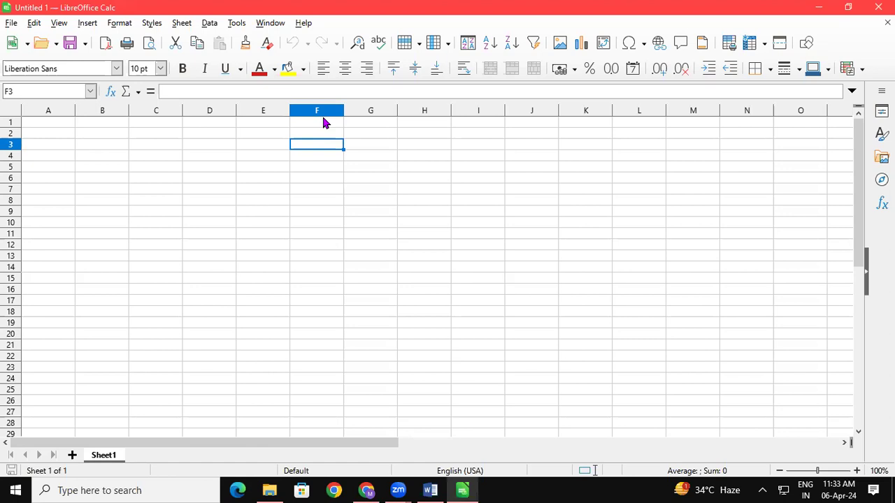
{"action": "type", "text": "45"}
{"action": "key", "text": "Return"}
{"action": "type", "text": "5"}
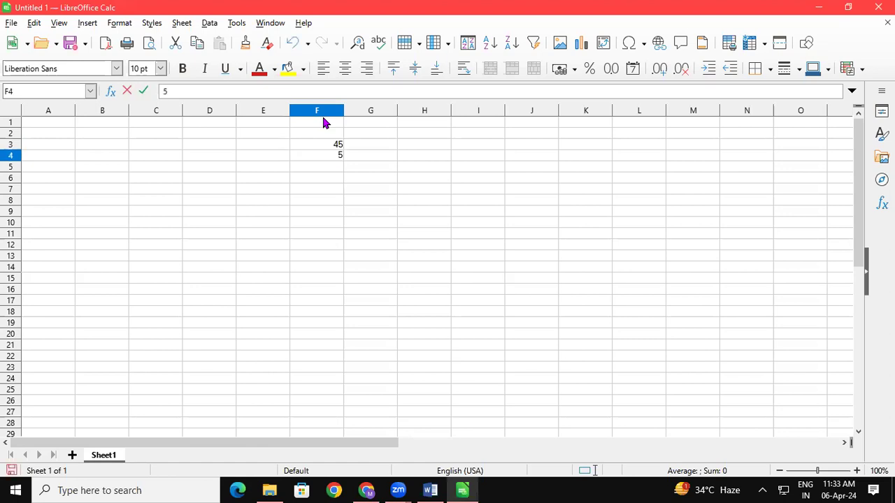
{"action": "key", "text": "BackSpace"}
{"action": "type", "text": "50"}
{"action": "key", "text": "Return"}
{"action": "type", "text": "62"}
{"action": "key", "text": "Return"}
{"action": "type", "text": "80"}
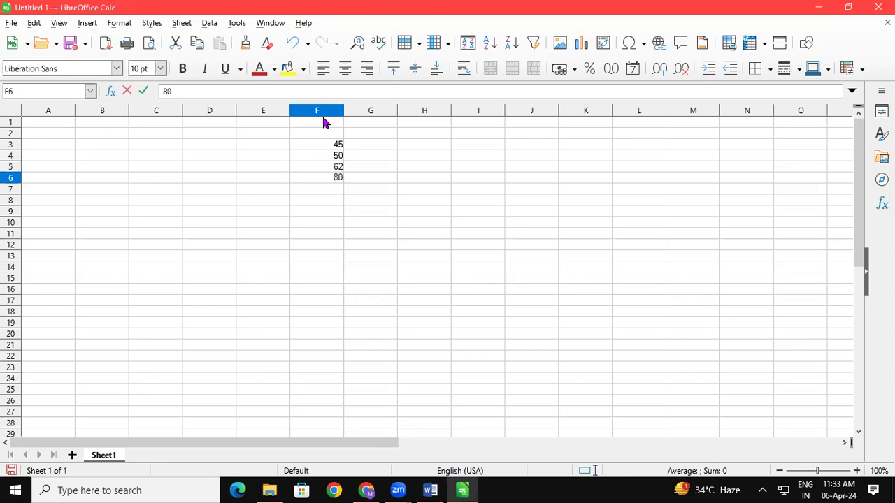
{"action": "key", "text": "Return"}
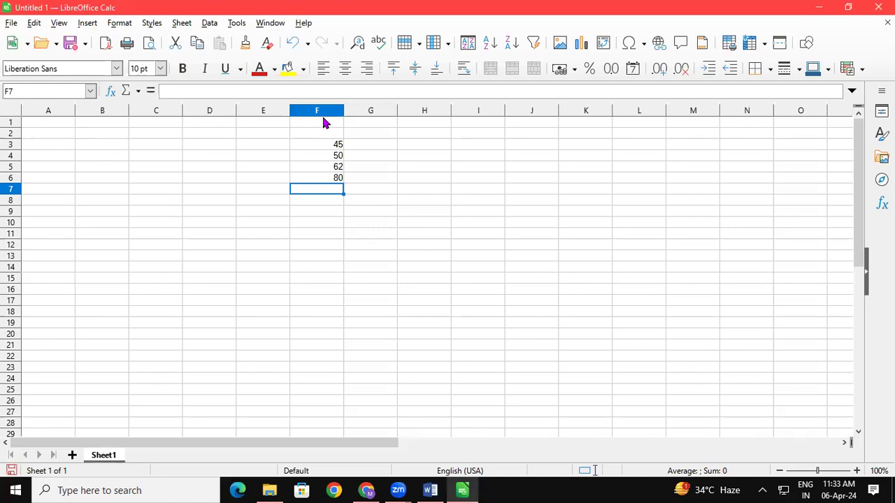
- Count the numbers in F3 to F6 by entering =count(F3:F6) in cell F7
{"action": "type", "text": "="}
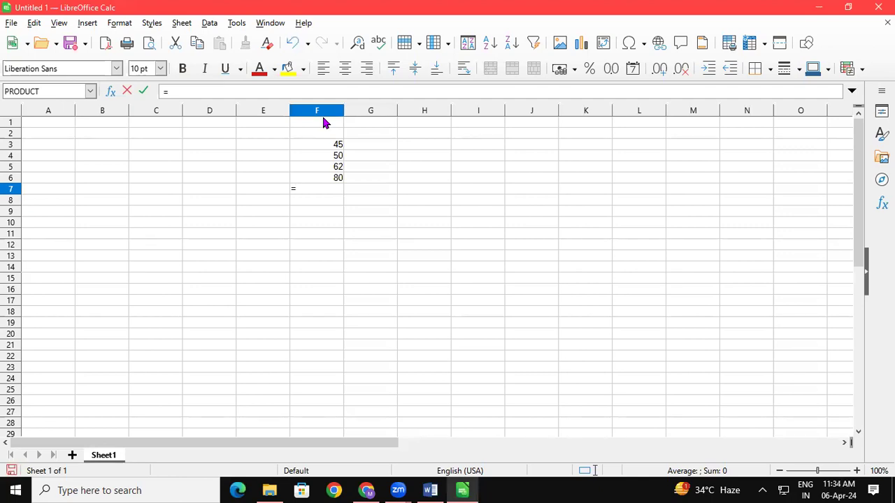
{"action": "type", "text": "count"}
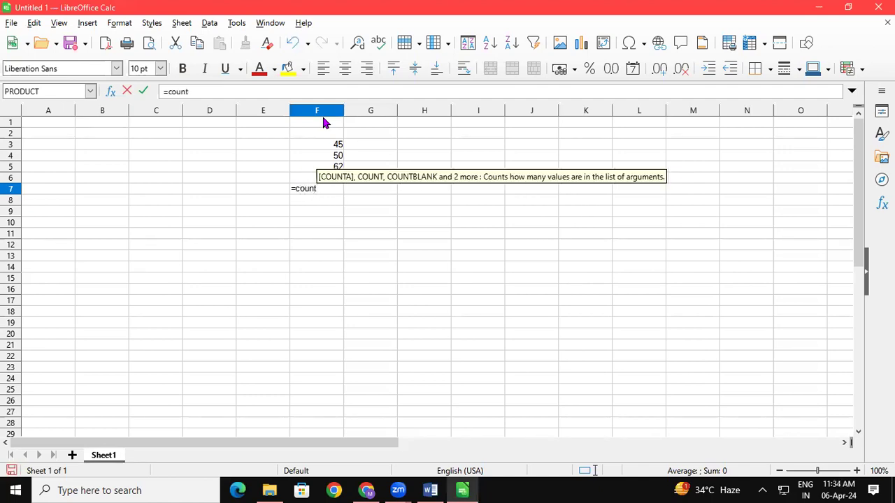
{"action": "type", "text": "("}
{"action": "left_click_drag", "start_coordinate": [319, 146], "coordinate": [321, 177]}
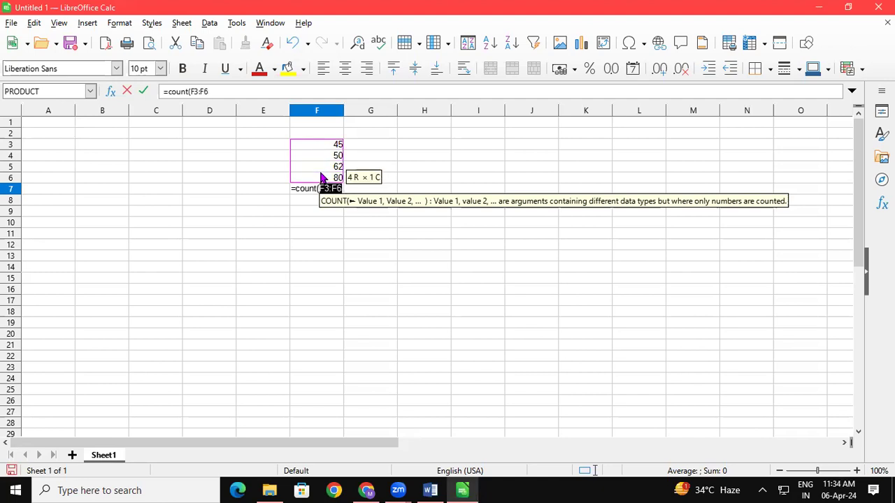
{"action": "type", "text": ")"}
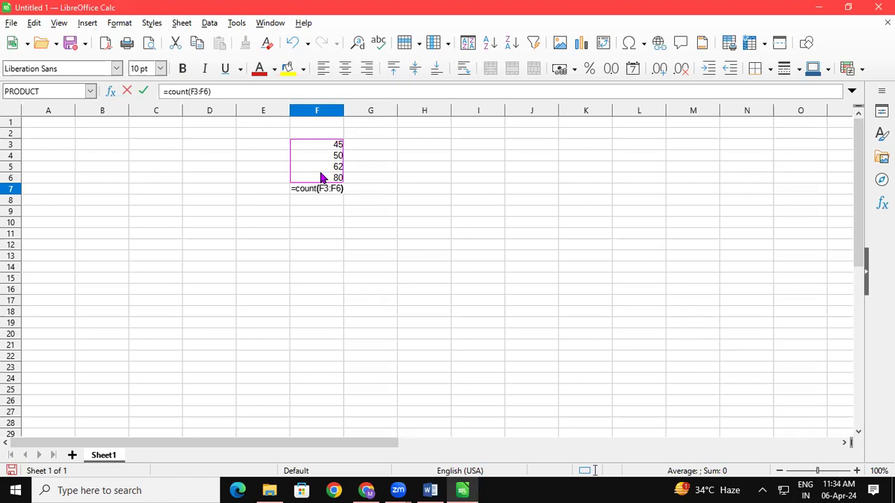
{"action": "key", "text": "Return"}
{"action": "key", "text": "Return"}
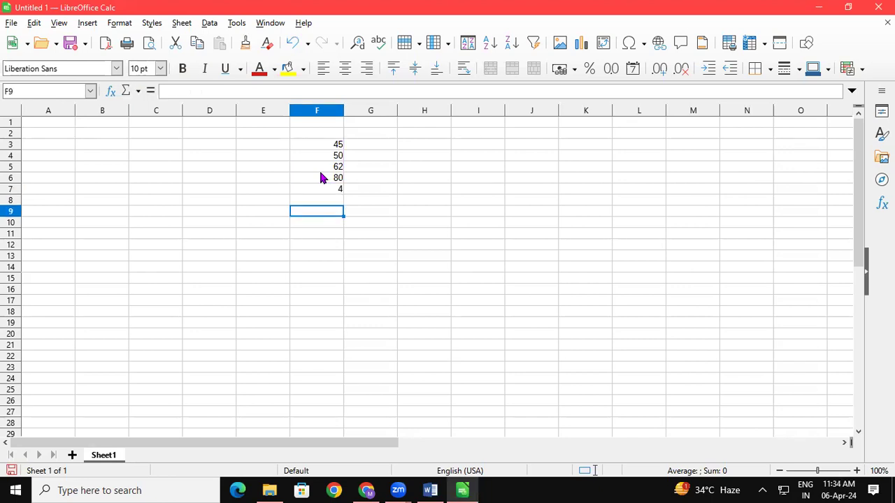
- Enter the letters A, B, C and D in cells H3 to H6
{"action": "left_click", "coordinate": [420, 146]}
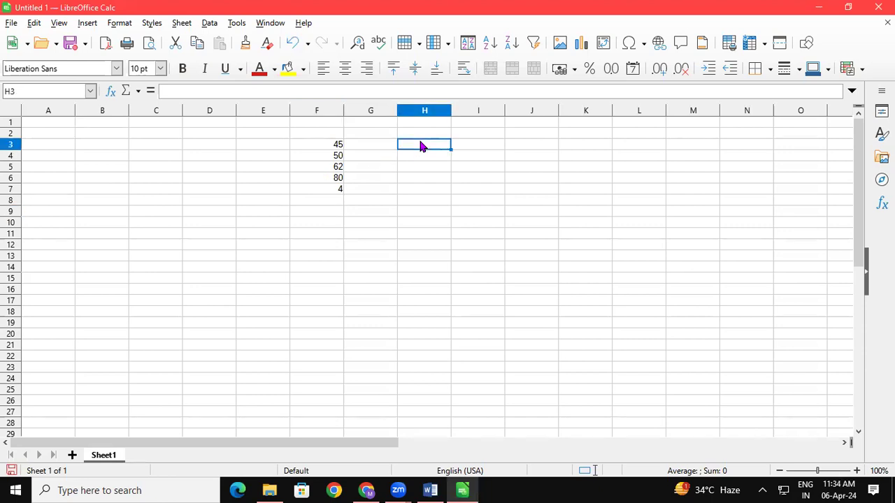
{"action": "type", "text": "A"}
{"action": "key", "text": "Return"}
{"action": "type", "text": "B"}
{"action": "key", "text": "Return"}
{"action": "type", "text": "C"}
{"action": "key", "text": "Return"}
{"action": "type", "text": "D"}
{"action": "key", "text": "Return"}
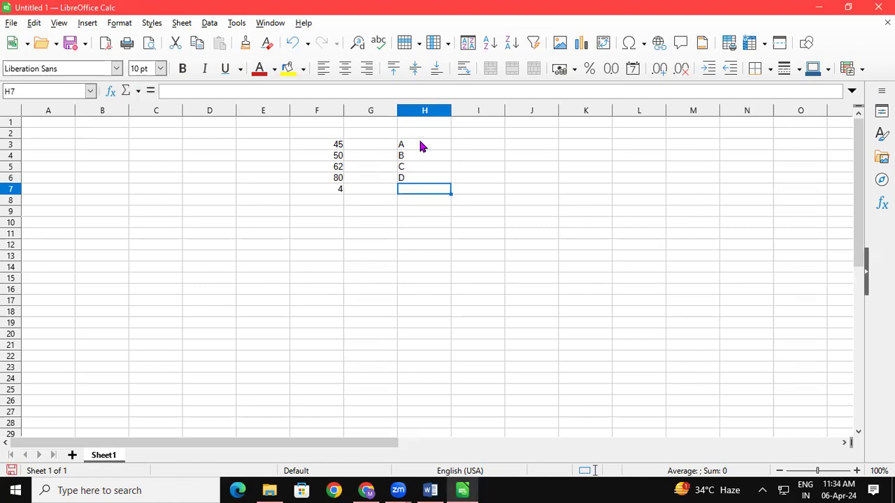
- Count the text entries in H3 to H6 by entering =COUNTA(H3:H6) in cell H7
{"action": "type", "text": "="}
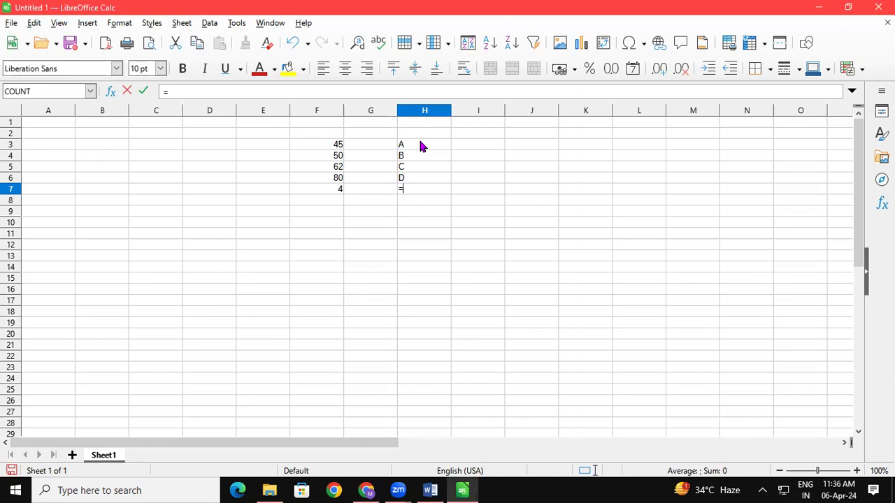
{"action": "type", "text": "CO"}
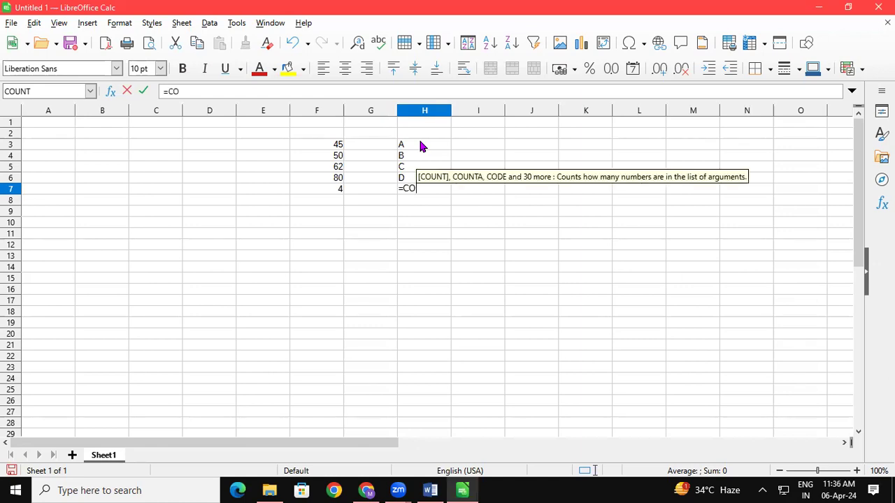
{"action": "type", "text": "UNTA"}
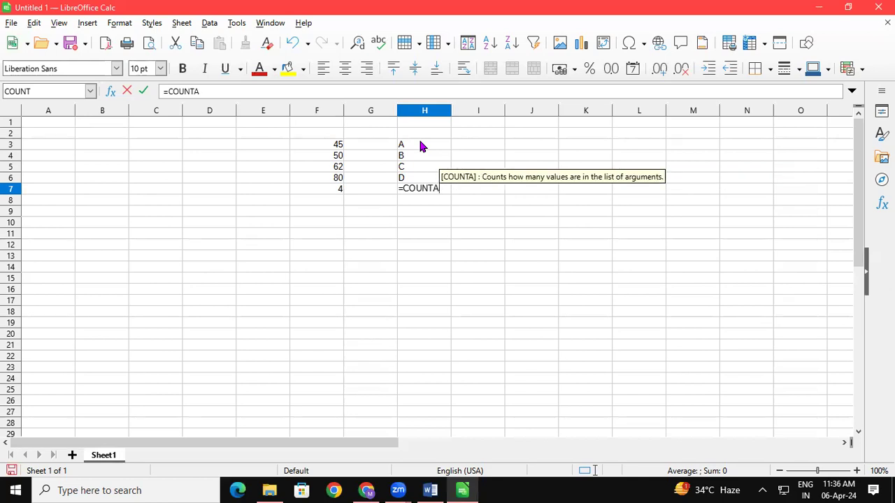
{"action": "type", "text": "("}
{"action": "left_click_drag", "start_coordinate": [419, 134], "coordinate": [425, 185]}
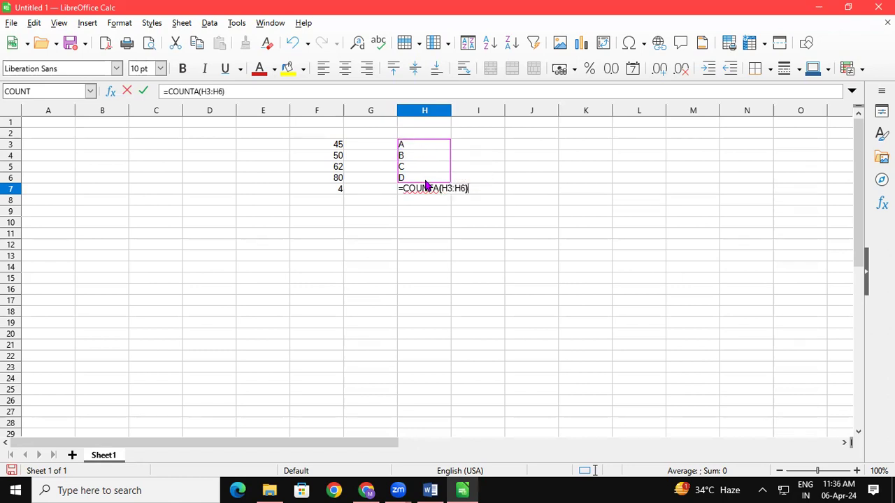
{"action": "key", "text": "Return"}
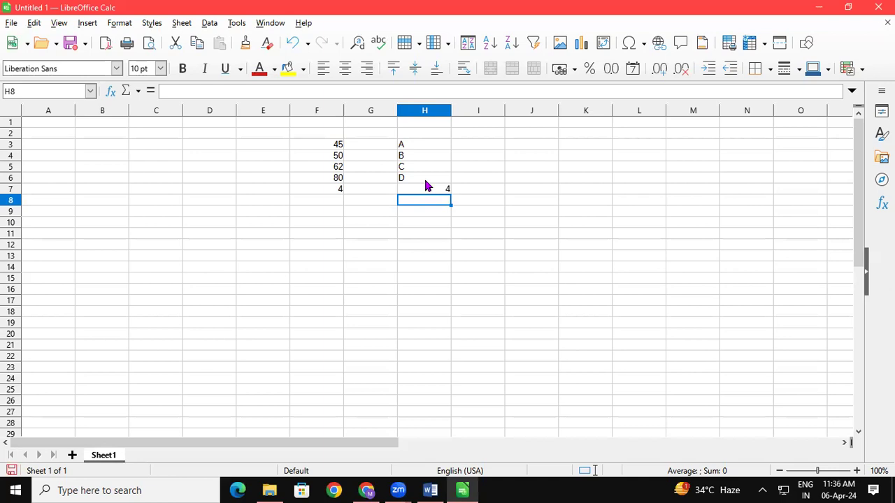
- Replace the formula in cell H7 with =COUNT(H3:H6)
{"action": "left_click", "coordinate": [425, 185]}
{"action": "type", "text": "="}
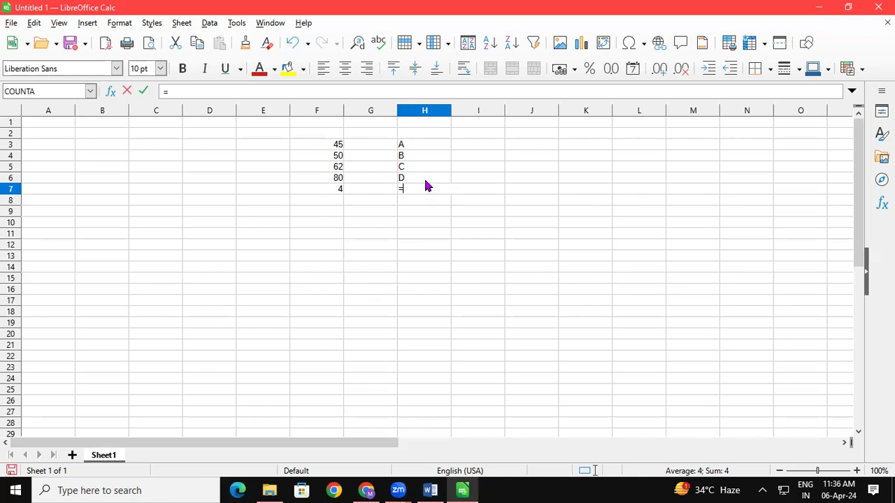
{"action": "type", "text": "COUNTA"}
{"action": "key", "text": "BackSpace"}
{"action": "type", "text": "("}
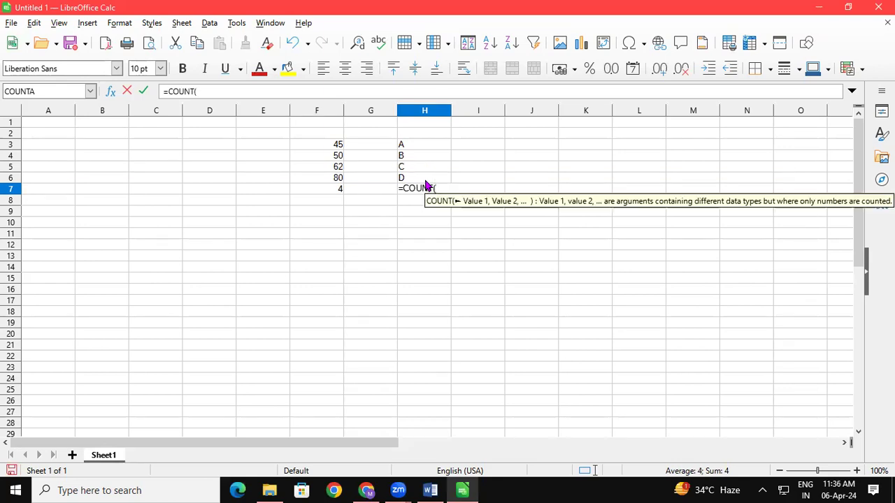
{"action": "left_click_drag", "start_coordinate": [436, 143], "coordinate": [439, 178]}
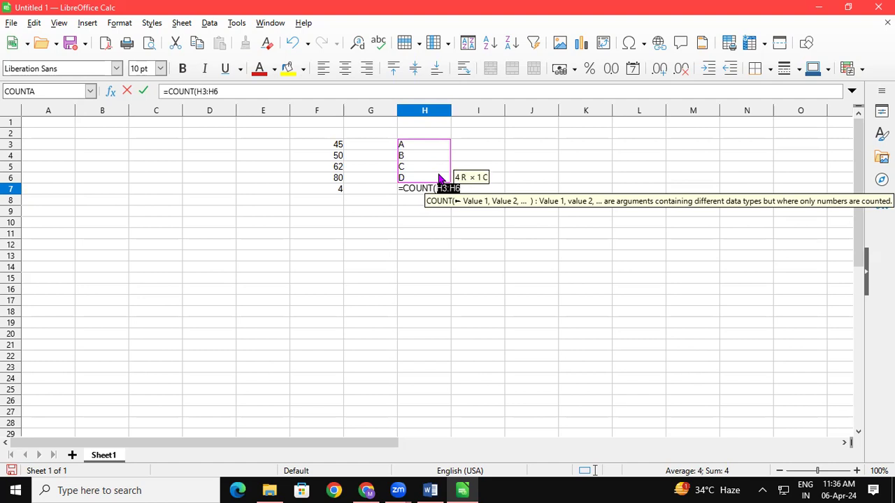
{"action": "type", "text": ")"}
{"action": "key", "text": "Return"}
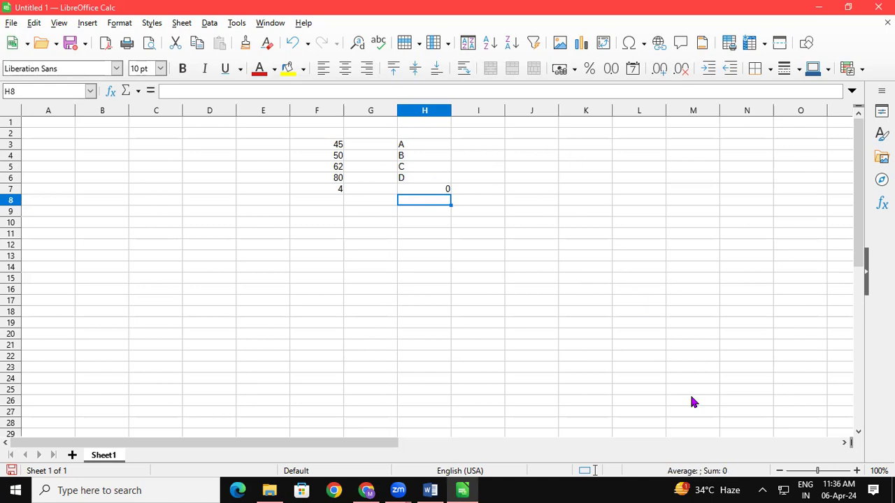
- Write the function names Ceiling and Floor in red beside the letter data and underline each one
{"action": "mouse_move", "coordinate": [542, 167]}
{"action": "left_mouse_down"}
{"action": "mouse_move", "coordinate": [543, 200]}
{"action": "mouse_move", "coordinate": [559, 176]}
{"action": "mouse_move", "coordinate": [573, 197]}
{"action": "left_mouse_up"}
{"action": "left_click", "coordinate": [567, 165]}
{"action": "mouse_move", "coordinate": [573, 151]}
{"action": "left_mouse_down"}
{"action": "mouse_move", "coordinate": [590, 183]}
{"action": "mouse_move", "coordinate": [634, 158]}
{"action": "mouse_move", "coordinate": [653, 188]}
{"action": "left_mouse_up"}
{"action": "left_click", "coordinate": [596, 153]}
{"action": "left_click_drag", "start_coordinate": [653, 148], "coordinate": [656, 186]}
{"action": "mouse_move", "coordinate": [596, 236]}
{"action": "left_mouse_down"}
{"action": "mouse_move", "coordinate": [600, 262]}
{"action": "mouse_move", "coordinate": [611, 223]}
{"action": "mouse_move", "coordinate": [611, 237]}
{"action": "mouse_move", "coordinate": [631, 254]}
{"action": "left_mouse_up"}
{"action": "mouse_move", "coordinate": [648, 218]}
{"action": "left_mouse_down"}
{"action": "mouse_move", "coordinate": [659, 225]}
{"action": "mouse_move", "coordinate": [695, 197]}
{"action": "left_mouse_up"}
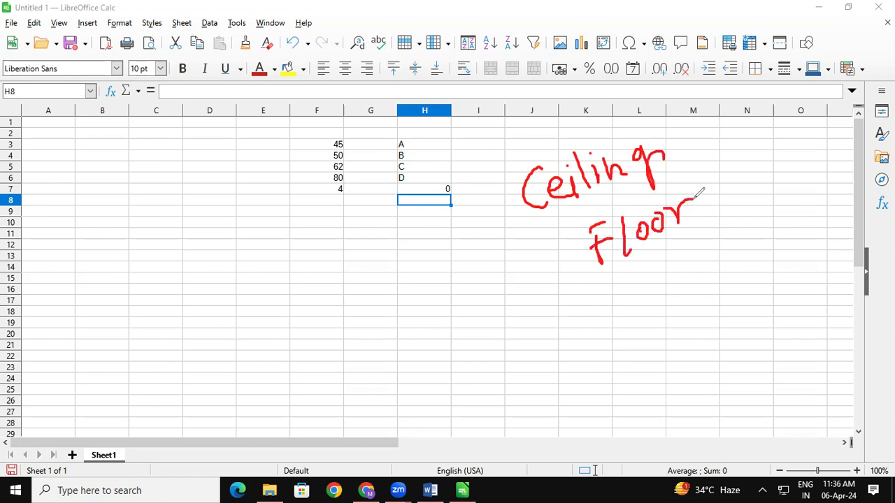
{"action": "left_click_drag", "start_coordinate": [546, 227], "coordinate": [722, 160]}
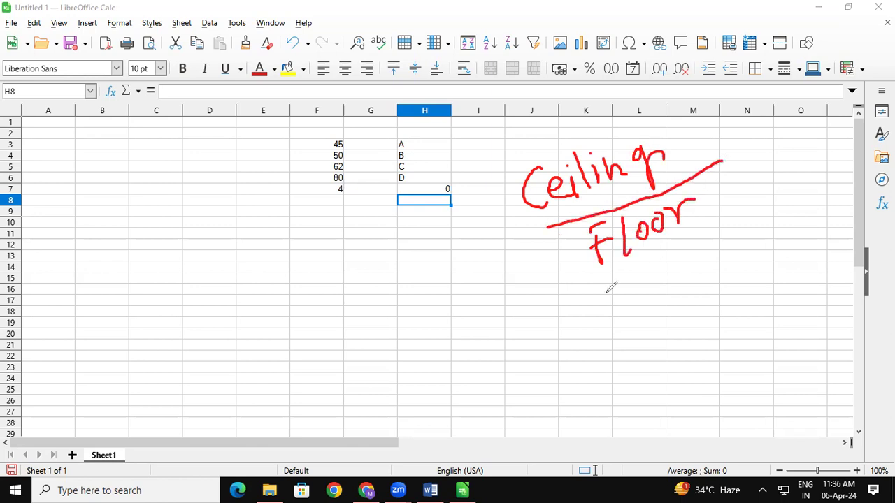
{"action": "left_click_drag", "start_coordinate": [602, 293], "coordinate": [734, 213]}
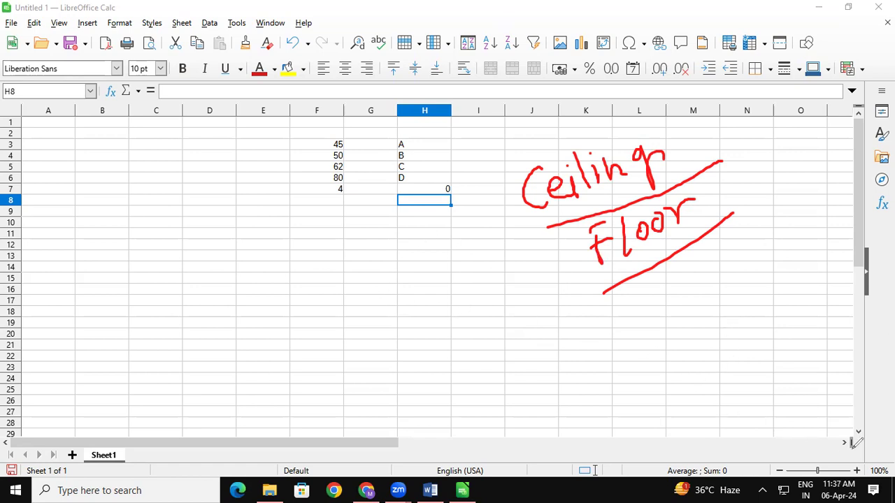
- Round 25 up to a multiple of 5 by entering =CEILING(25,5) in cell C12
{"action": "left_click", "coordinate": [173, 243]}
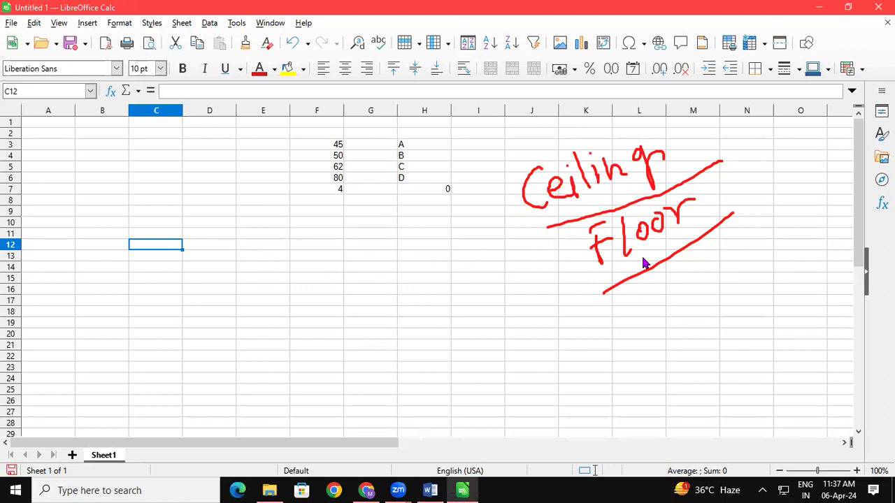
{"action": "type", "text": "="}
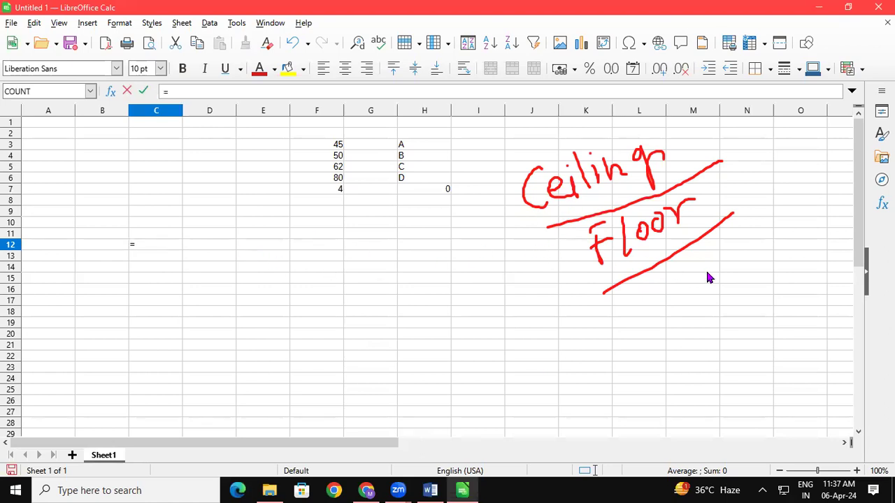
{"action": "type", "text": "CEI"}
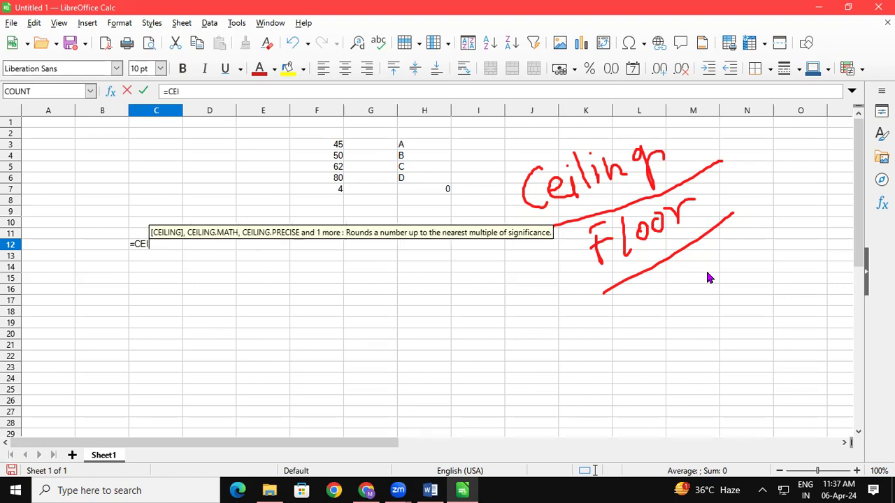
{"action": "type", "text": "LING"}
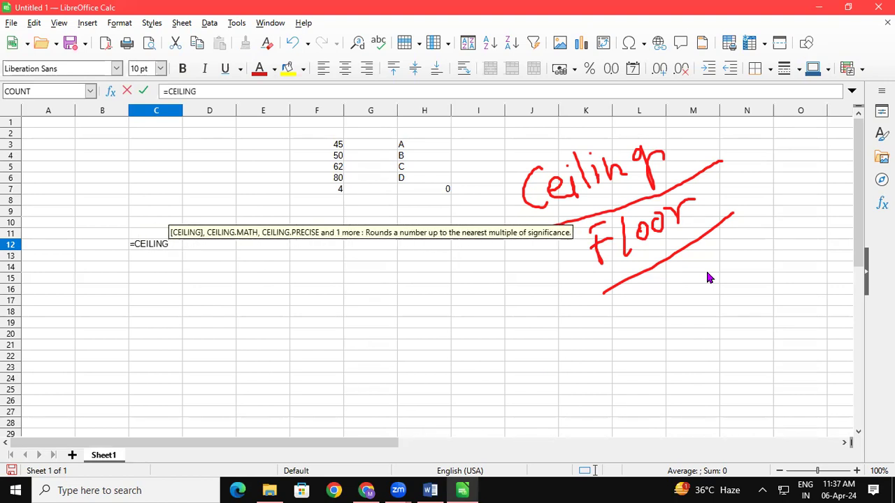
{"action": "type", "text": "("}
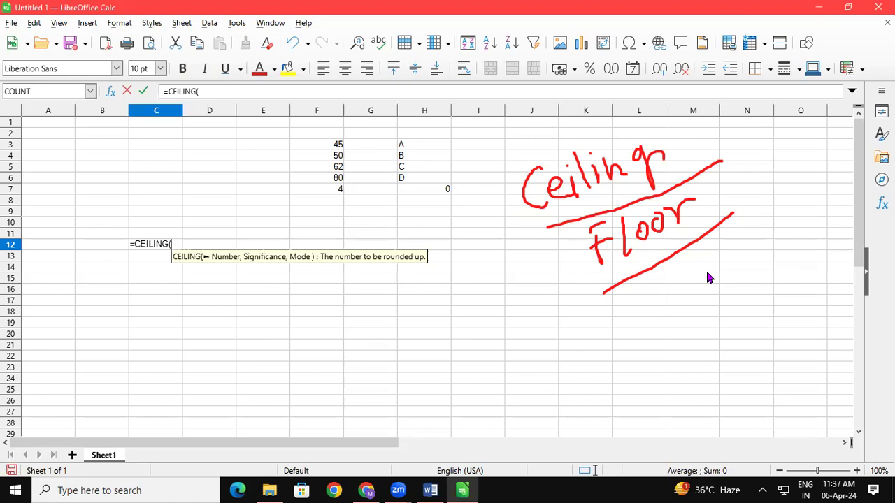
{"action": "type", "text": "25"}
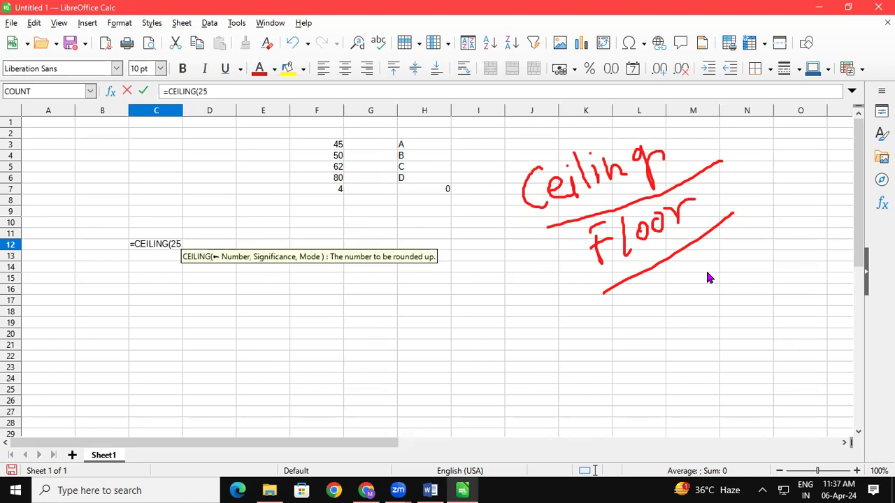
{"action": "type", "text": ","}
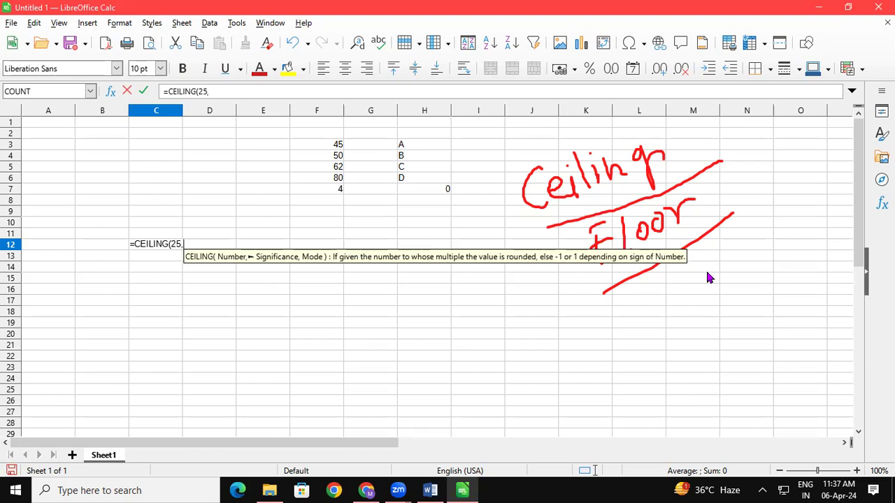
{"action": "type", "text": "5"}
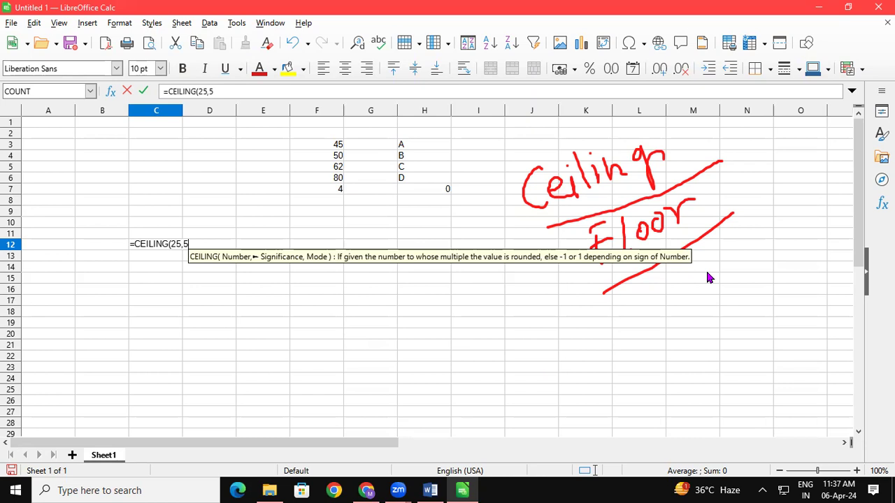
{"action": "type", "text": ")"}
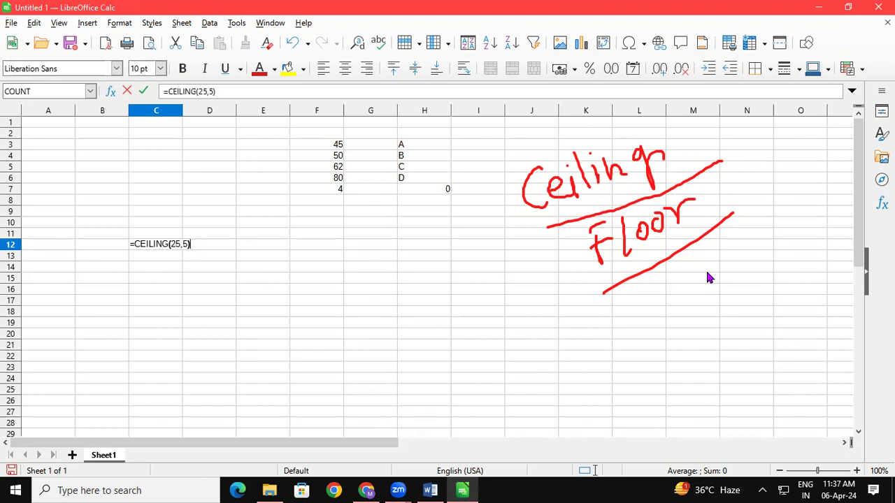
{"action": "key", "text": "Return"}
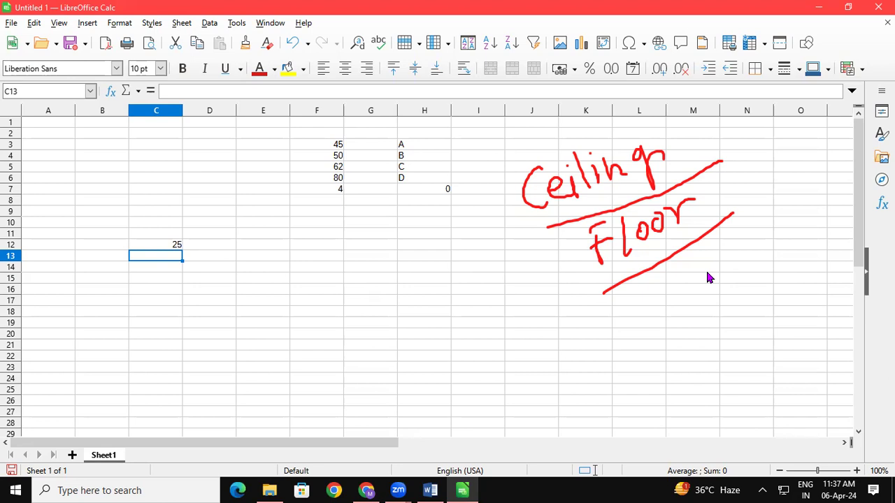
- Round 26 up to a multiple of 5 by entering =CEILING(26,5) in cell C13
{"action": "type", "text": "=CEILING"}
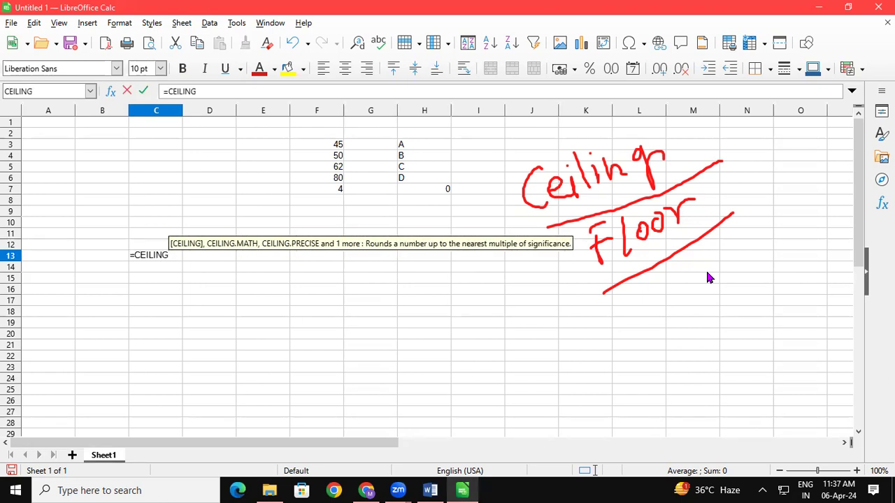
{"action": "type", "text": "(2"}
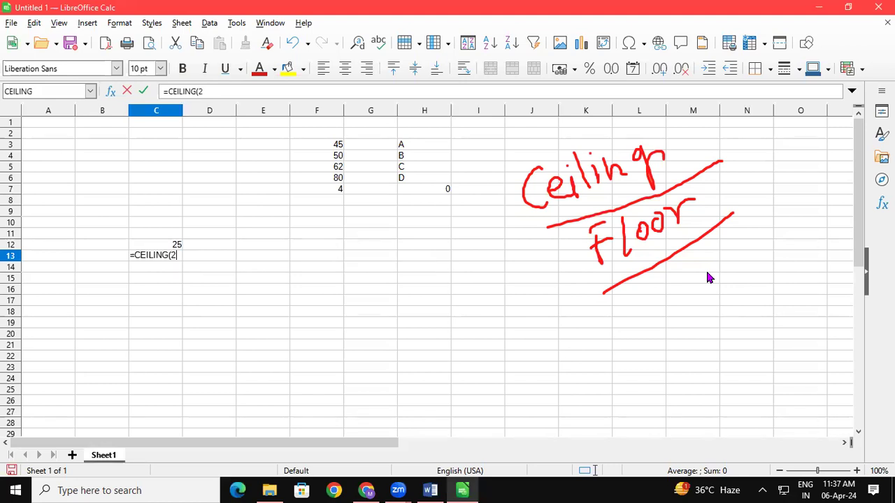
{"action": "type", "text": "6,45"}
{"action": "key", "text": "BackSpace"}
{"action": "type", "text": ")"}
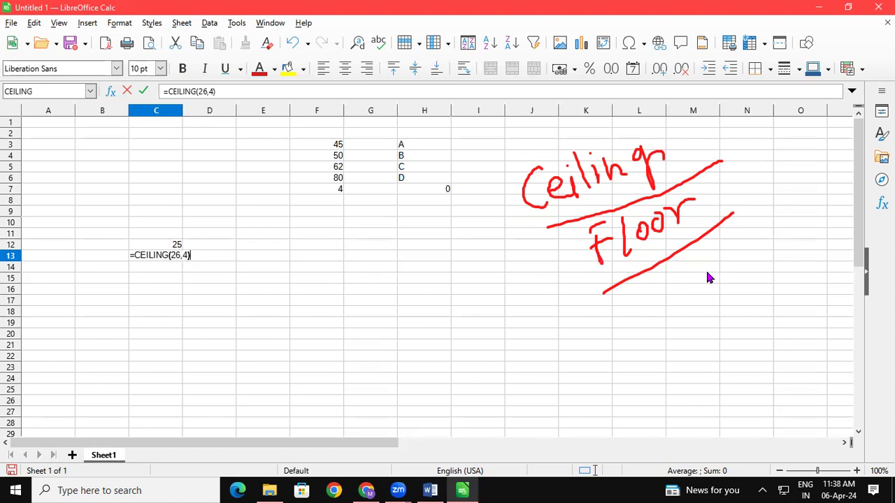
{"action": "key", "text": "BackSpace"}
{"action": "key", "text": "BackSpace"}
{"action": "type", "text": "5)"}
{"action": "key", "text": "Return"}
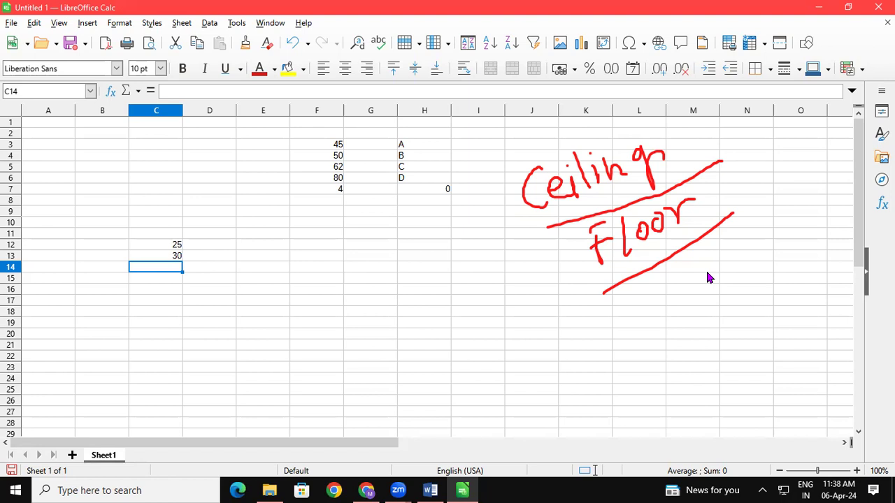
- Round 95 up to a multiple of 17 by entering =CEILING(95,17) in cell F12
{"action": "left_click", "coordinate": [331, 250]}
{"action": "left_click", "coordinate": [856, 470]}
{"action": "left_click", "coordinate": [856, 470]}
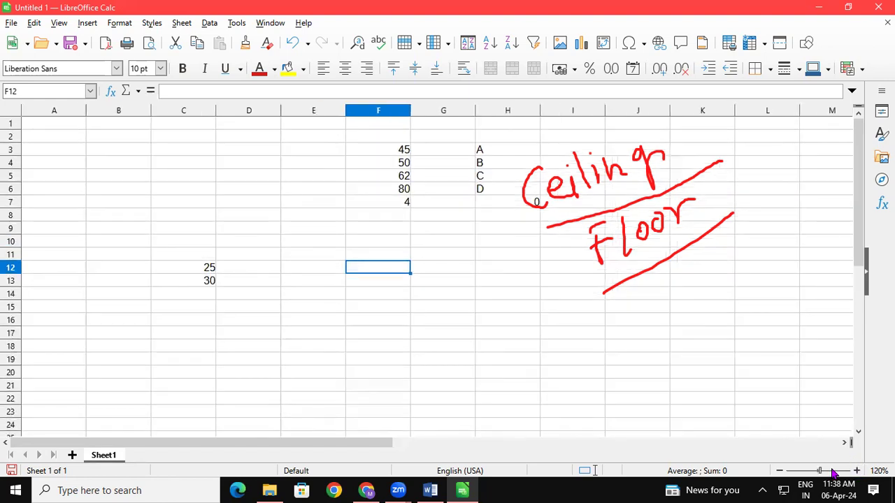
{"action": "type", "text": "=CE"}
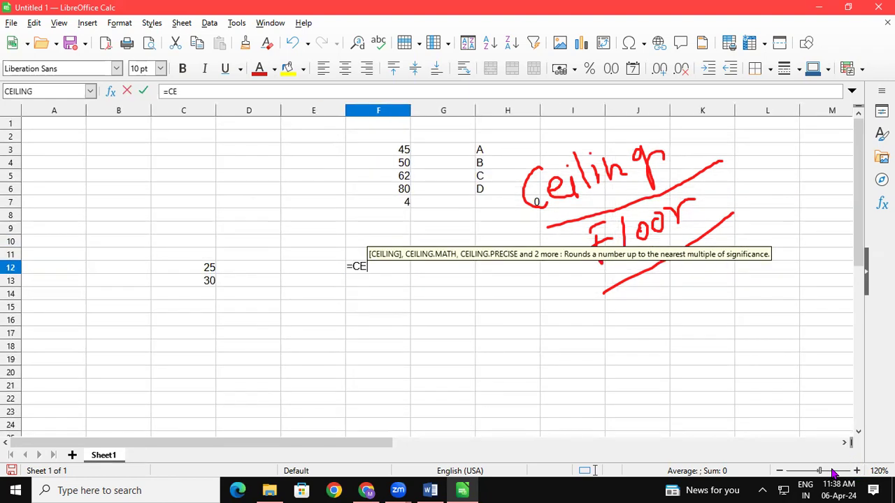
{"action": "type", "text": "LIN"}
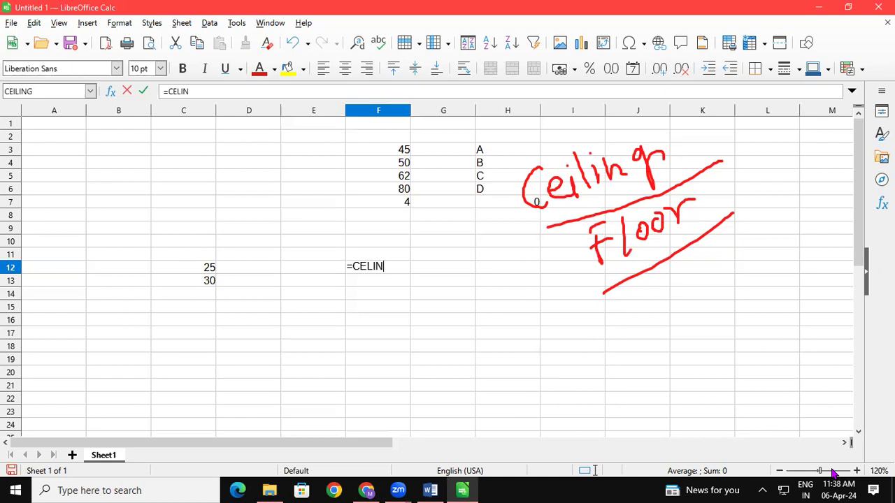
{"action": "type", "text": "G"}
{"action": "key", "text": "BackSpace"}
{"action": "key", "text": "BackSpace"}
{"action": "key", "text": "BackSpace"}
{"action": "key", "text": "BackSpace"}
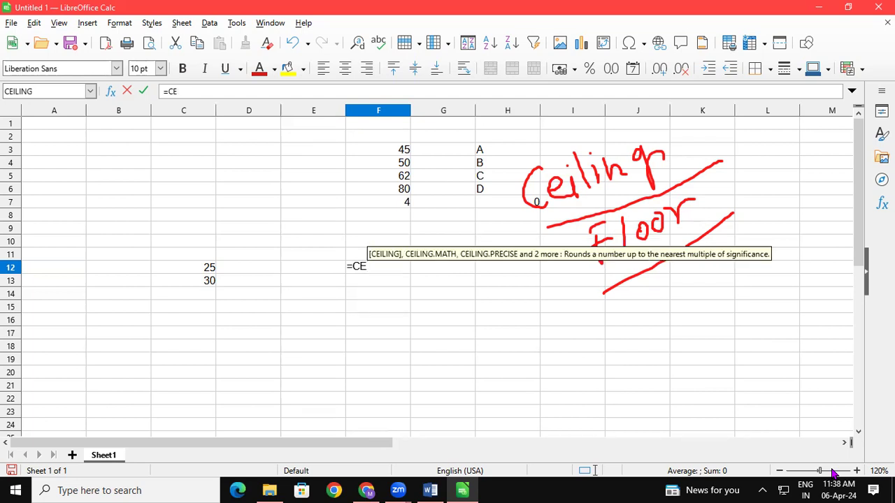
{"action": "type", "text": "I"}
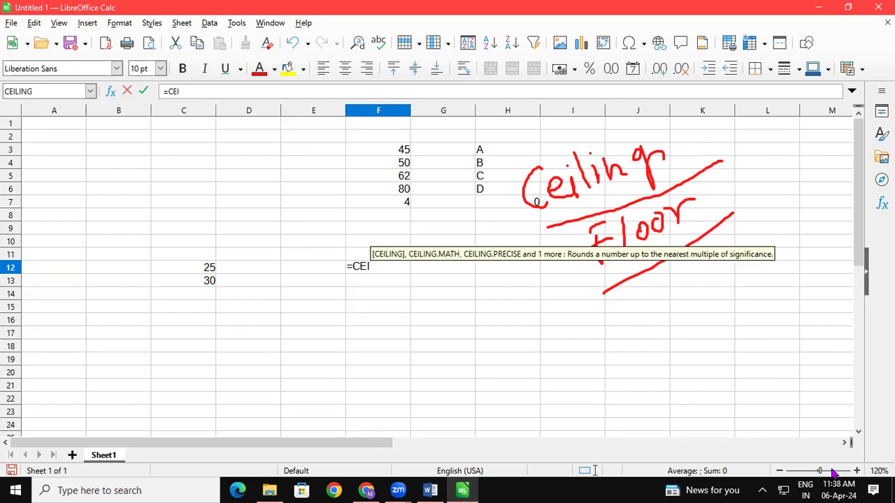
{"action": "type", "text": "LING"}
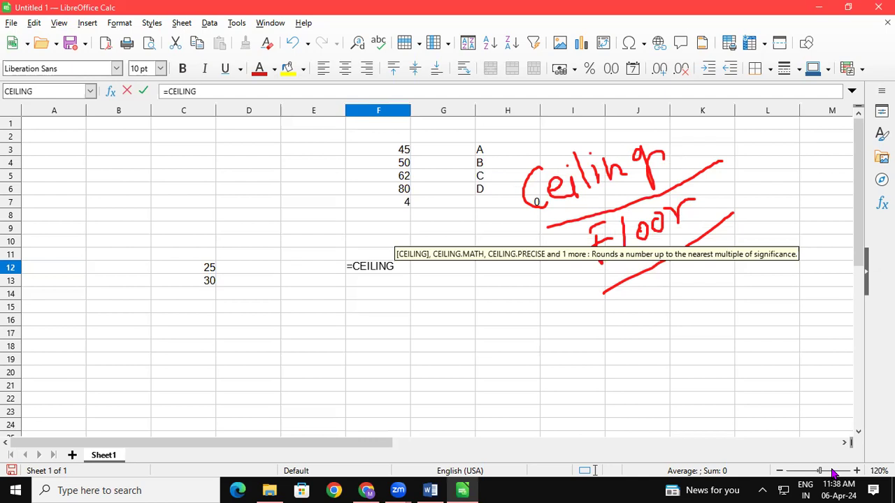
{"action": "type", "text": "("}
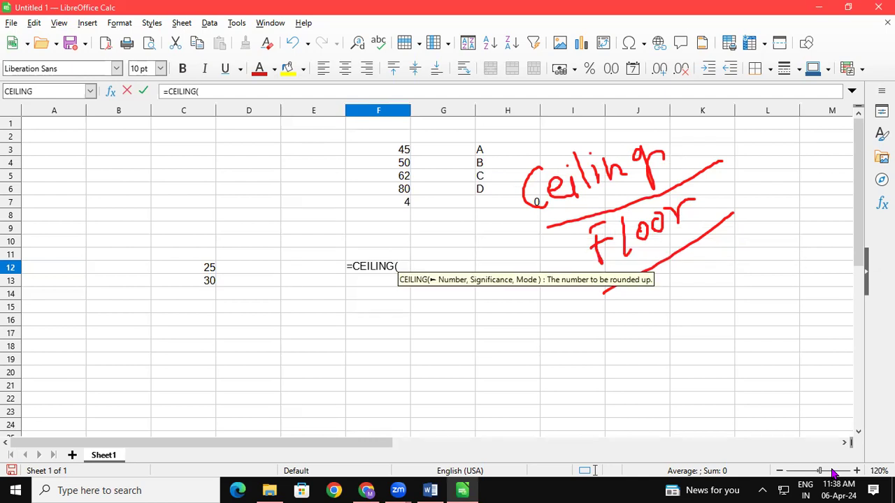
{"action": "type", "text": "95"}
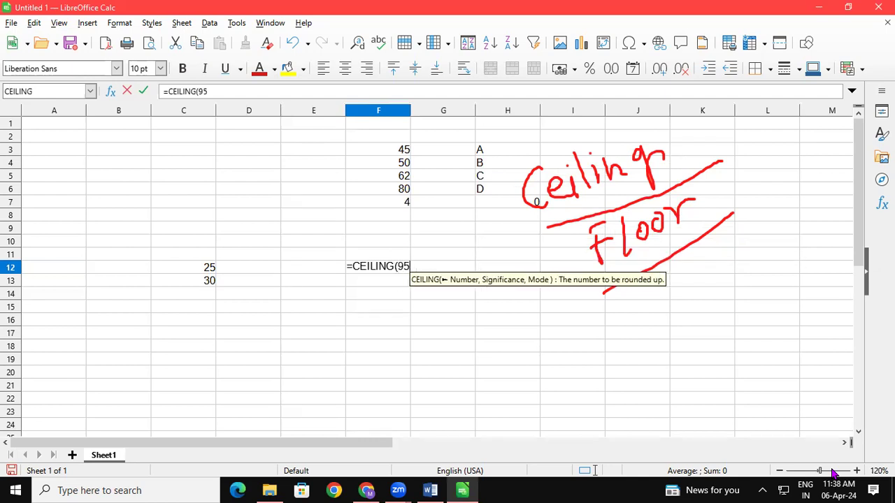
{"action": "type", "text": ",17"}
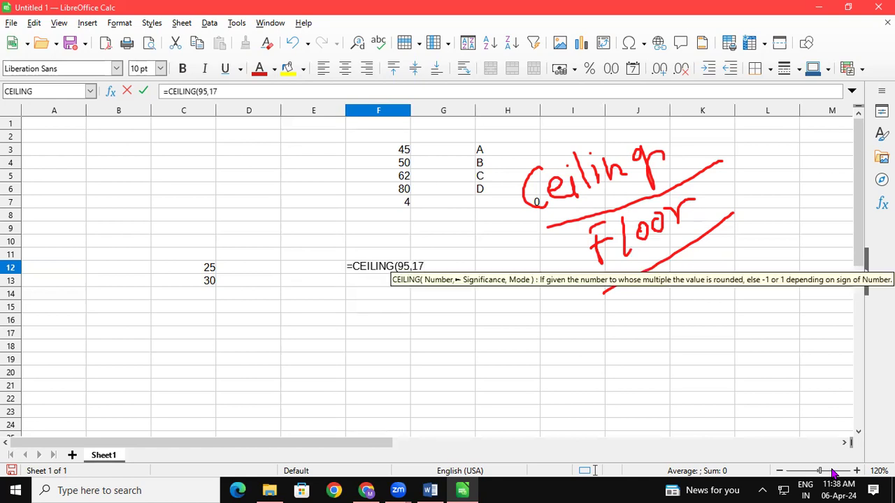
{"action": "type", "text": ")"}
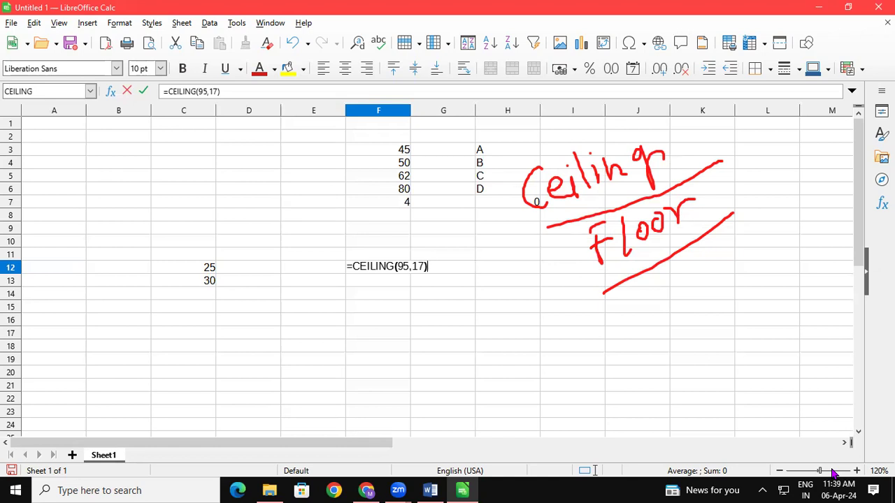
{"action": "key", "text": "Return"}
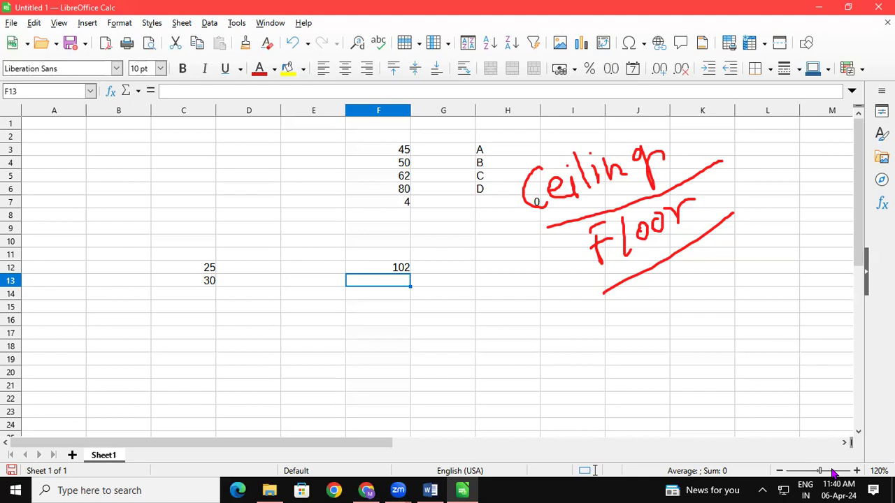
- Round 25 down to a multiple of 5 by entering =FLOOR(25,5) in cell C4
{"action": "left_click", "coordinate": [187, 160]}
{"action": "type", "text": "="}
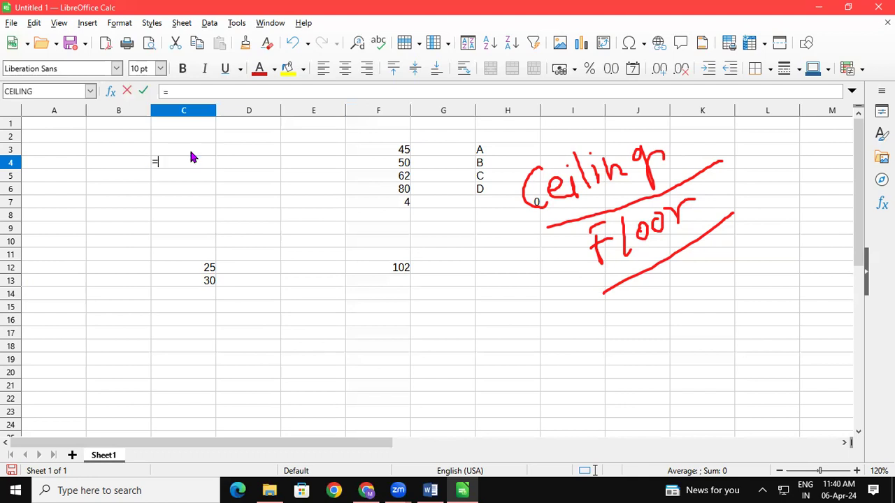
{"action": "type", "text": "FLOOR"}
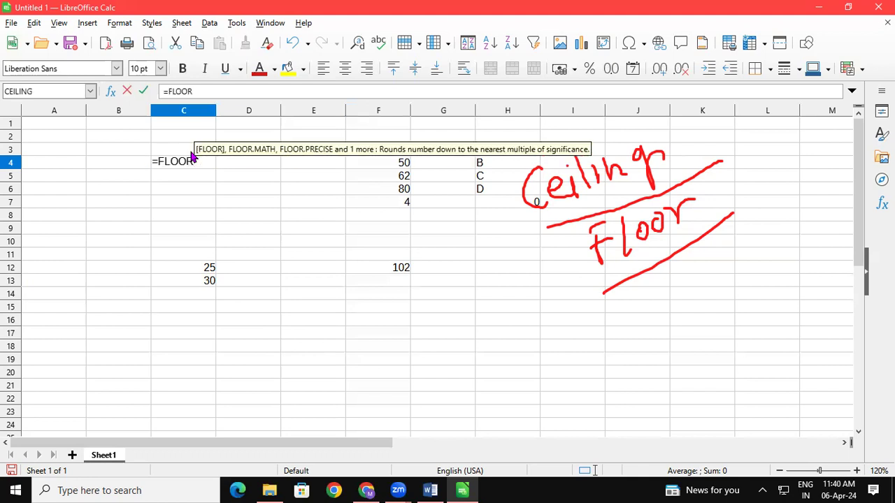
{"action": "type", "text": "(25"}
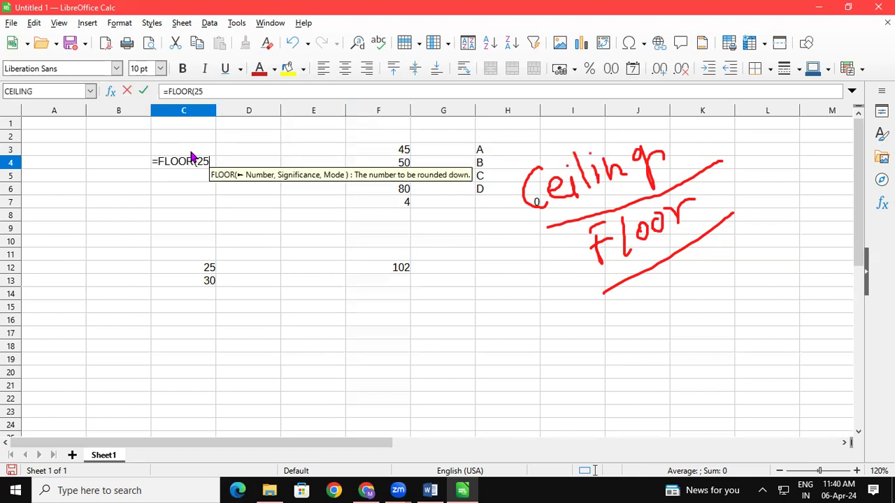
{"action": "type", "text": ",5)"}
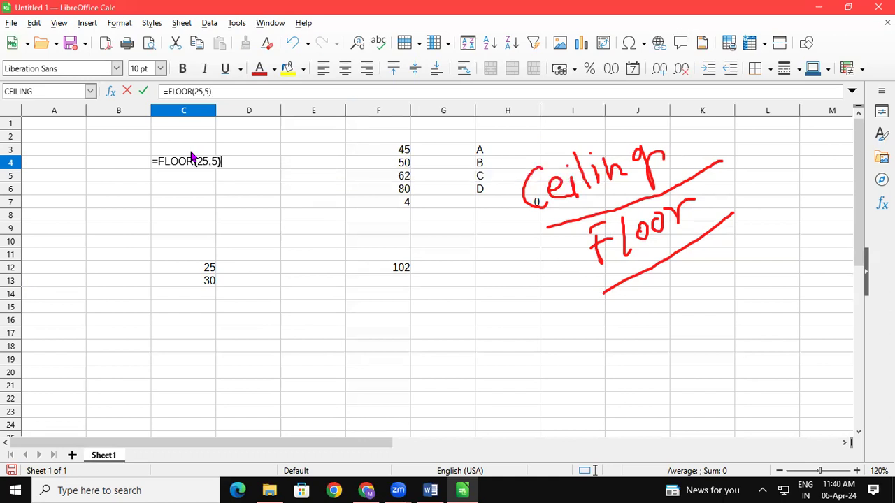
{"action": "key", "text": "Return"}
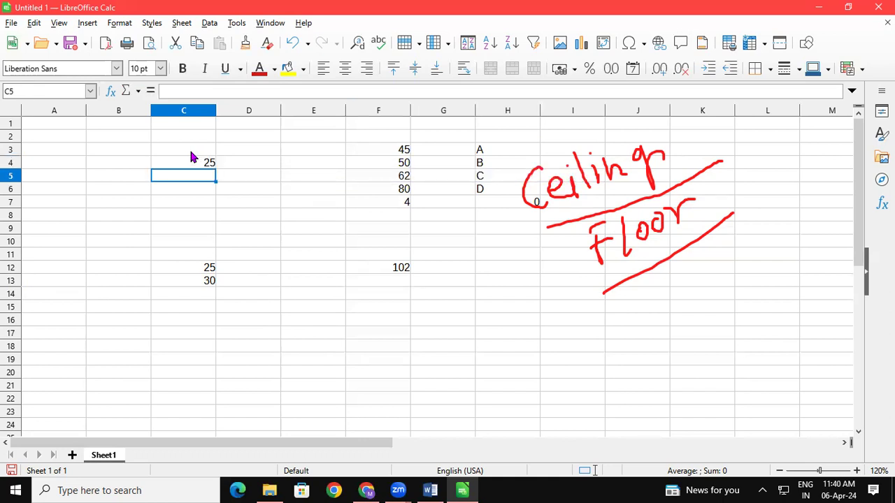
- Round 26 down to a multiple of 5 by entering =FLOOR(26,5) in cell C5
{"action": "type", "text": "=FLOO"}
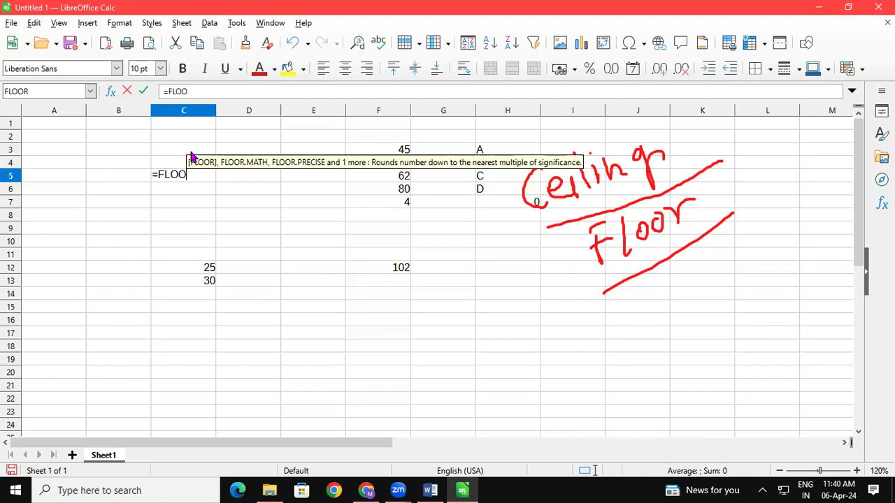
{"action": "type", "text": "R("}
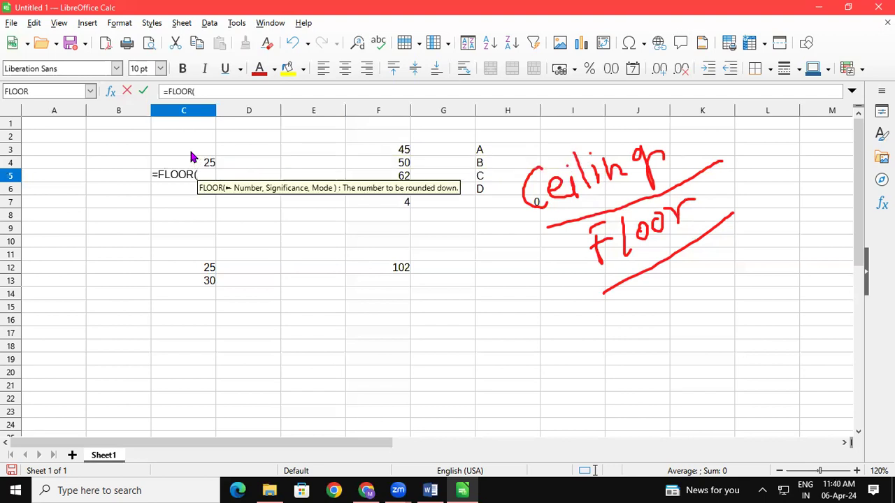
{"action": "type", "text": "26,"}
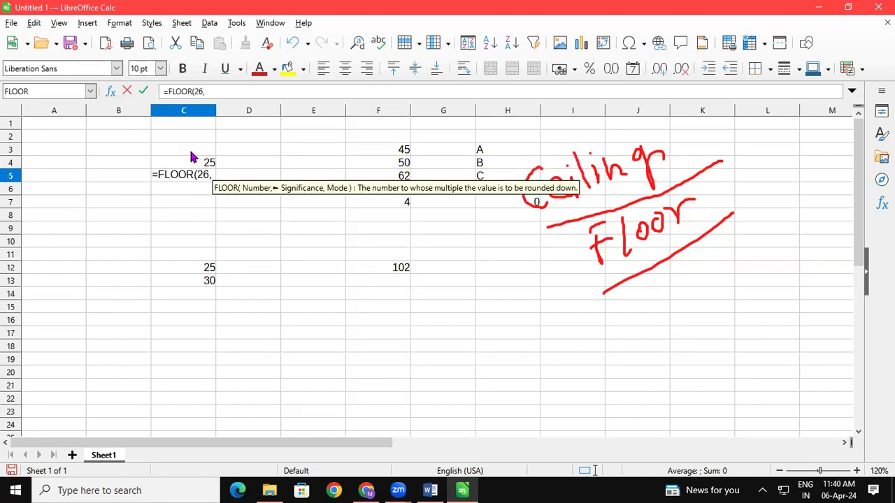
{"action": "type", "text": "5)"}
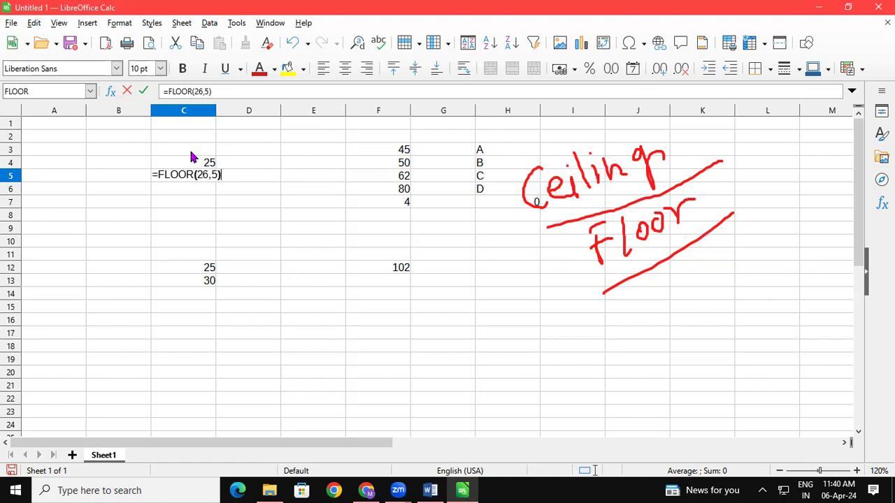
{"action": "key", "text": "Return"}
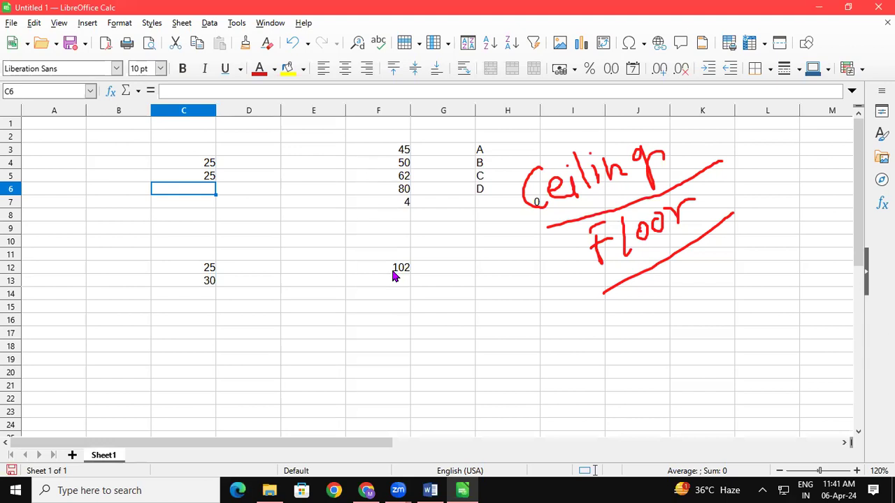
- Insert the current date in cell H13 and the current time in cell H14
{"action": "left_click", "coordinate": [484, 283]}
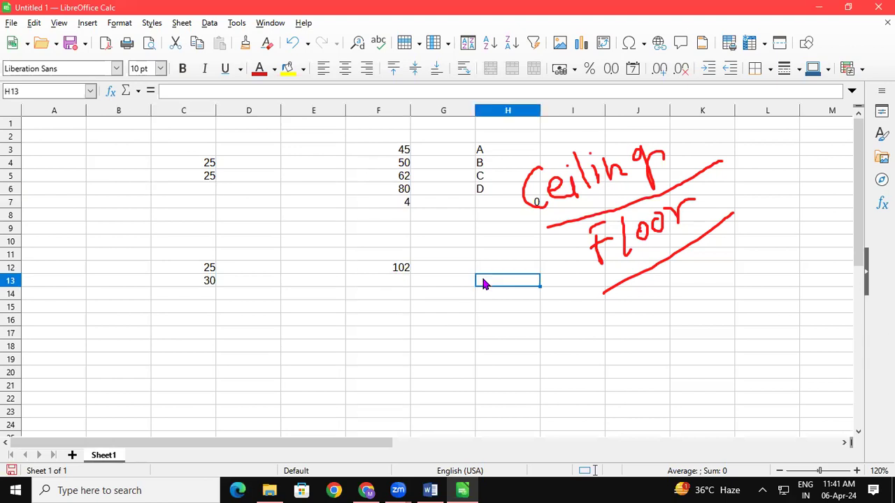
{"action": "key", "text": "ctrl+semicolon"}
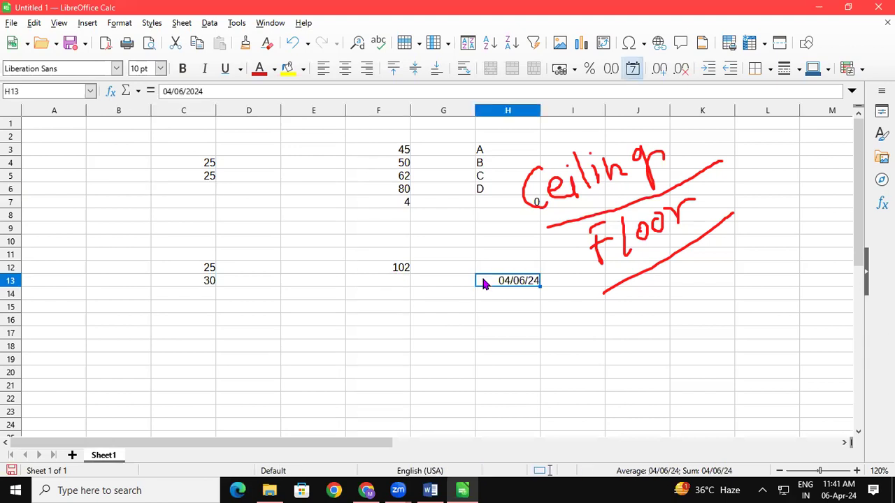
{"action": "key", "text": "Return"}
{"action": "key", "text": "ctrl+shift+semicolon"}
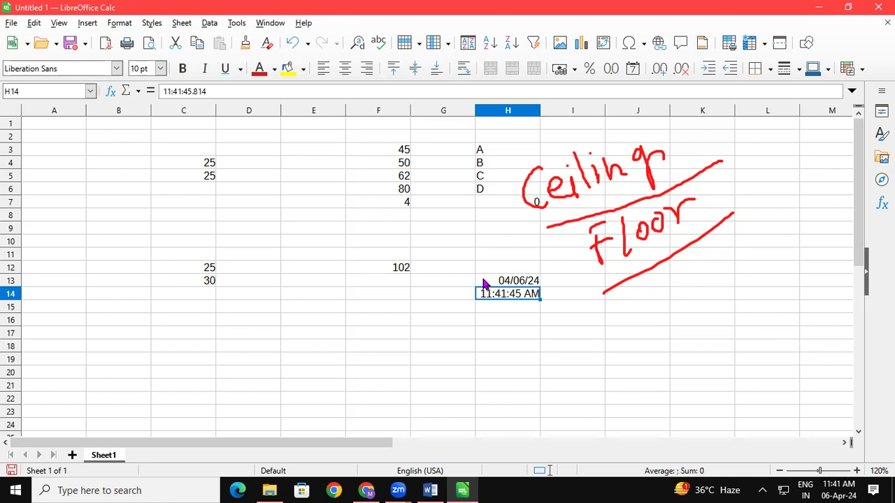
{"action": "key", "text": "Return"}
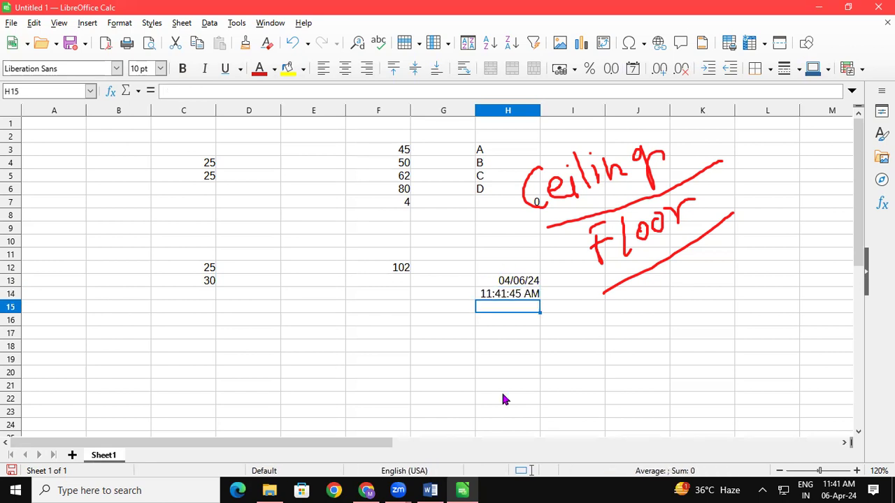
- Handwrite the date shortcut "Ctrl + ;" in red across the empty cells around columns B to D, rows 17 to 20
{"action": "mouse_move", "coordinate": [101, 324]}
{"action": "left_mouse_down"}
{"action": "mouse_move", "coordinate": [81, 359]}
{"action": "mouse_move", "coordinate": [118, 361]}
{"action": "left_mouse_up"}
{"action": "mouse_move", "coordinate": [116, 321]}
{"action": "left_mouse_down"}
{"action": "mouse_move", "coordinate": [120, 362]}
{"action": "mouse_move", "coordinate": [137, 332]}
{"action": "left_mouse_up"}
{"action": "mouse_move", "coordinate": [130, 363]}
{"action": "left_mouse_down"}
{"action": "mouse_move", "coordinate": [145, 332]}
{"action": "mouse_move", "coordinate": [163, 365]}
{"action": "left_mouse_up"}
{"action": "mouse_move", "coordinate": [201, 316]}
{"action": "left_mouse_down"}
{"action": "mouse_move", "coordinate": [203, 363]}
{"action": "mouse_move", "coordinate": [213, 336]}
{"action": "mouse_move", "coordinate": [233, 353]}
{"action": "mouse_move", "coordinate": [225, 369]}
{"action": "left_mouse_up"}
{"action": "left_click", "coordinate": [226, 325]}
- Handwrite the time shortcut "Ctrl + :" followed by the word "Time" in red below the time cell
{"action": "mouse_move", "coordinate": [314, 388]}
{"action": "left_mouse_down"}
{"action": "mouse_move", "coordinate": [320, 418]}
{"action": "mouse_move", "coordinate": [342, 395]}
{"action": "left_mouse_up"}
{"action": "mouse_move", "coordinate": [342, 417]}
{"action": "left_mouse_down"}
{"action": "mouse_move", "coordinate": [355, 393]}
{"action": "mouse_move", "coordinate": [371, 416]}
{"action": "left_mouse_up"}
{"action": "mouse_move", "coordinate": [397, 362]}
{"action": "left_mouse_down"}
{"action": "mouse_move", "coordinate": [400, 408]}
{"action": "mouse_move", "coordinate": [430, 371]}
{"action": "left_mouse_up"}
{"action": "left_click", "coordinate": [430, 371]}
{"action": "left_click", "coordinate": [436, 389]}
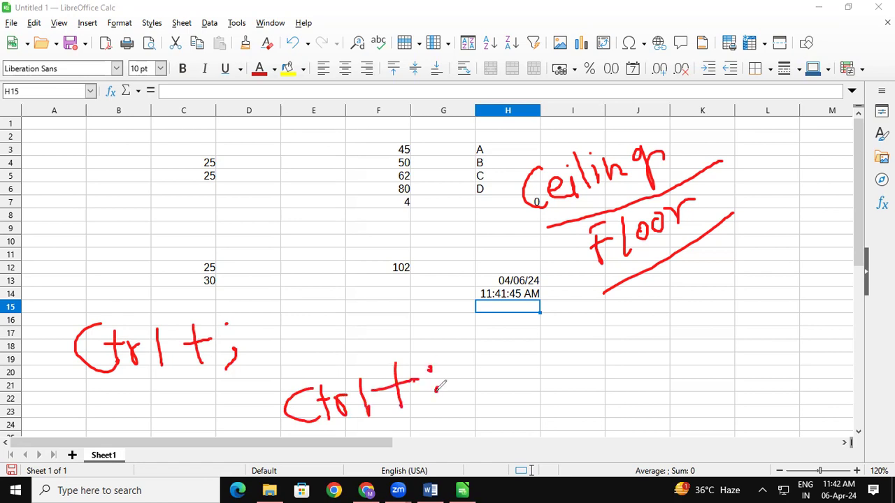
{"action": "mouse_move", "coordinate": [494, 365]}
{"action": "left_mouse_down"}
{"action": "mouse_move", "coordinate": [524, 358]}
{"action": "mouse_move", "coordinate": [519, 385]}
{"action": "mouse_move", "coordinate": [574, 374]}
{"action": "left_mouse_up"}
{"action": "mouse_move", "coordinate": [589, 356]}
{"action": "left_mouse_down"}
{"action": "mouse_move", "coordinate": [603, 344]}
{"action": "mouse_move", "coordinate": [613, 352]}
{"action": "left_mouse_up"}
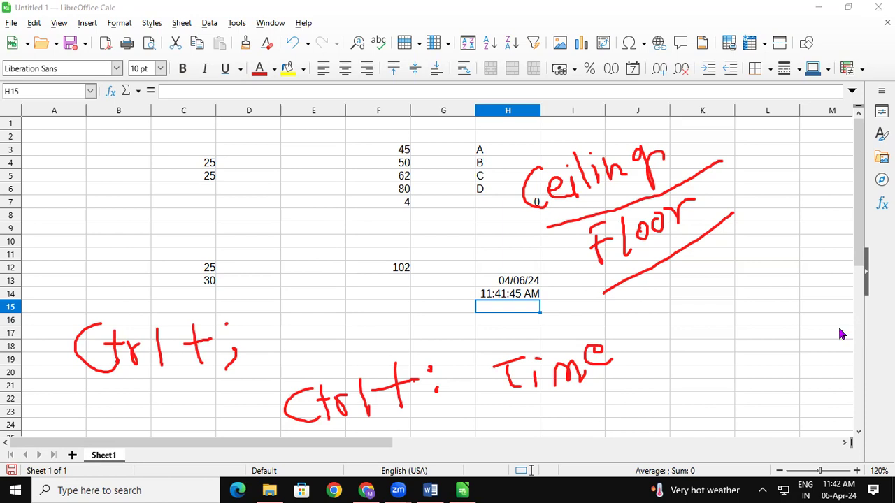
- Clear the old example contents from ranges C2:D14, F7:J16 and G2:H7
{"action": "left_click", "coordinate": [585, 349]}
{"action": "mouse_move", "coordinate": [209, 140]}
{"action": "left_mouse_down"}
{"action": "mouse_move", "coordinate": [213, 213]}
{"action": "mouse_move", "coordinate": [251, 297]}
{"action": "left_mouse_up"}
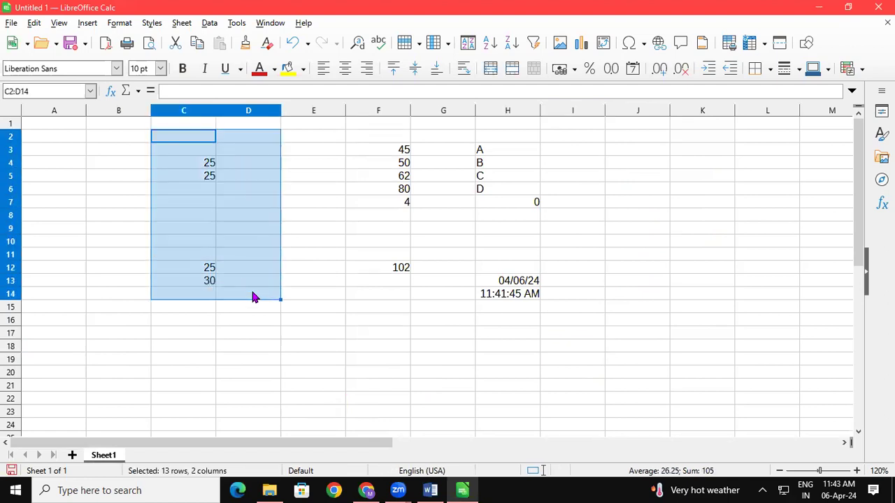
{"action": "key", "text": "Delete"}
{"action": "left_click_drag", "start_coordinate": [397, 202], "coordinate": [585, 308]}
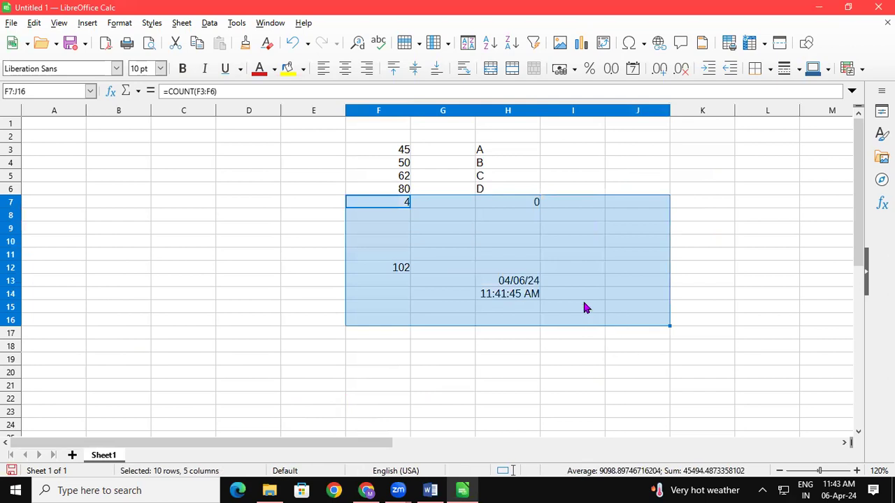
{"action": "key", "text": "Delete"}
{"action": "left_click_drag", "start_coordinate": [439, 137], "coordinate": [520, 201]}
{"action": "key", "text": "Delete"}
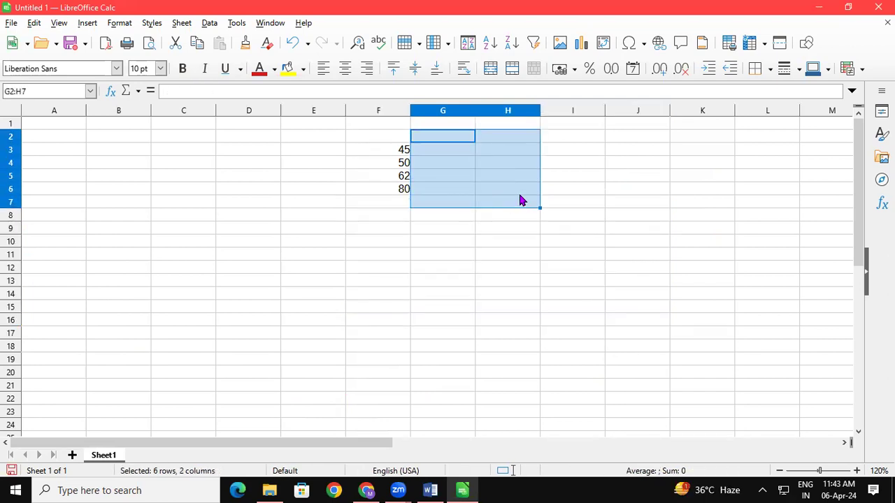
- Extend the number list in column F by entering 54, 90 and 75 in cells F7 to F9
{"action": "left_click", "coordinate": [400, 203]}
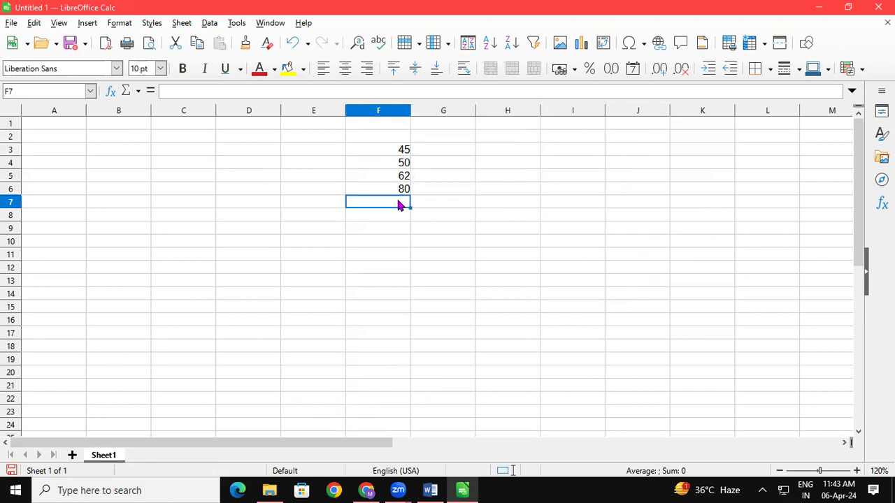
{"action": "type", "text": "54"}
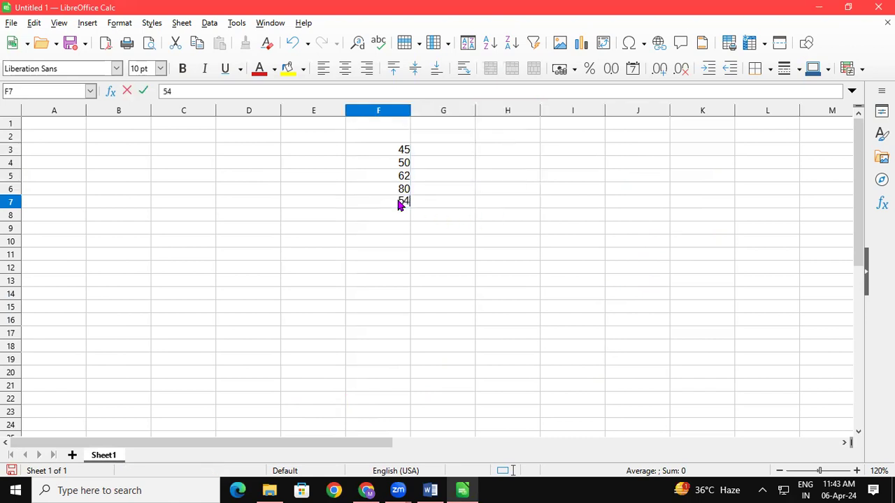
{"action": "key", "text": "Return"}
{"action": "type", "text": "90"}
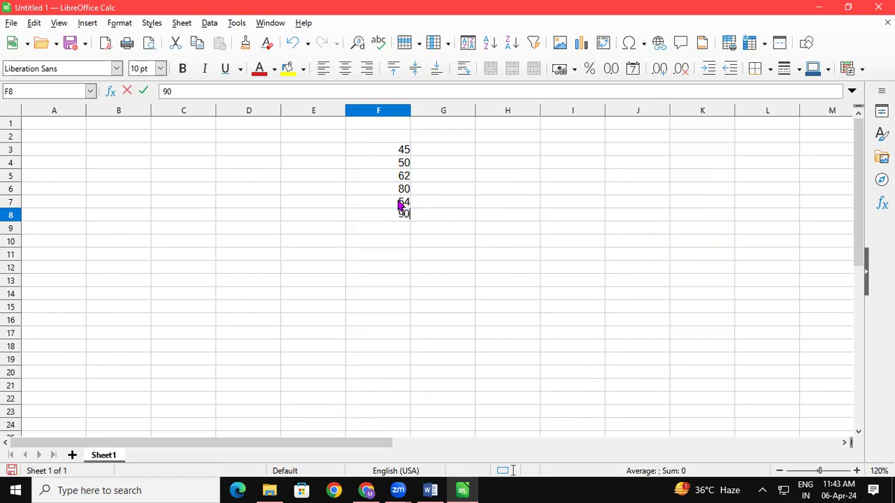
{"action": "key", "text": "Return"}
{"action": "type", "text": "75"}
{"action": "key", "text": "Return"}
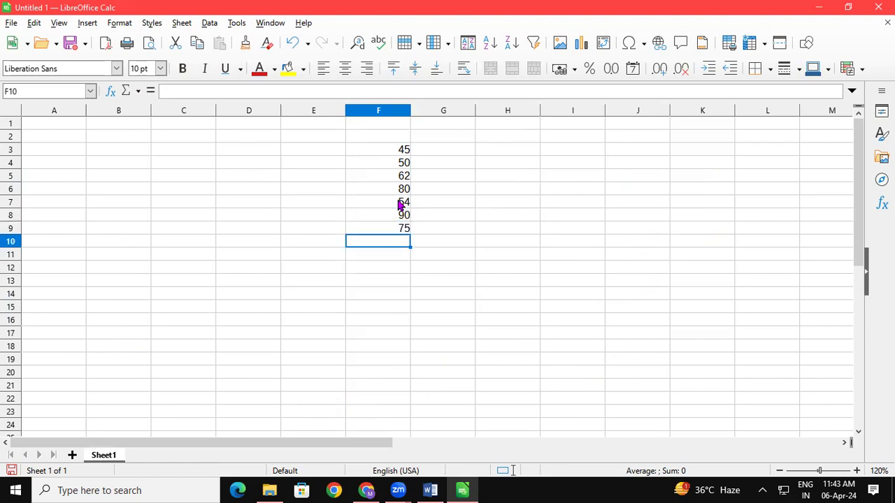
{"action": "left_click", "coordinate": [438, 148]}
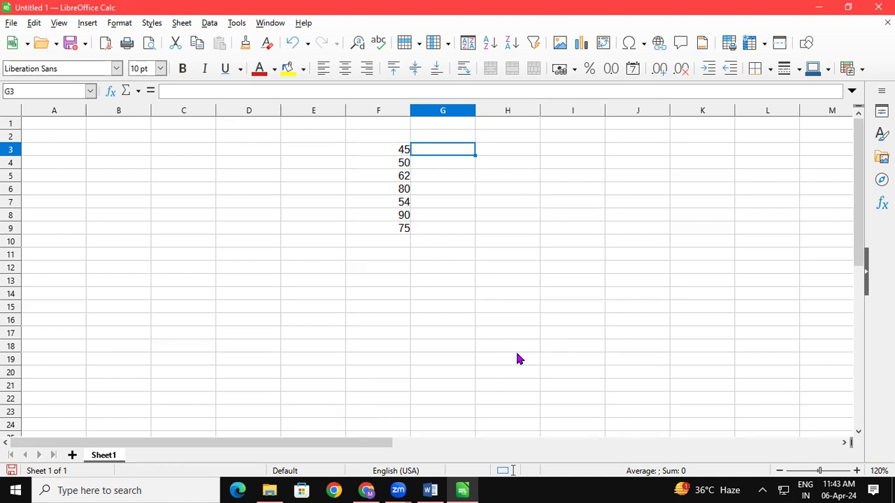
{"action": "key", "text": "ctrl+s"}
{"action": "type", "text": "="}
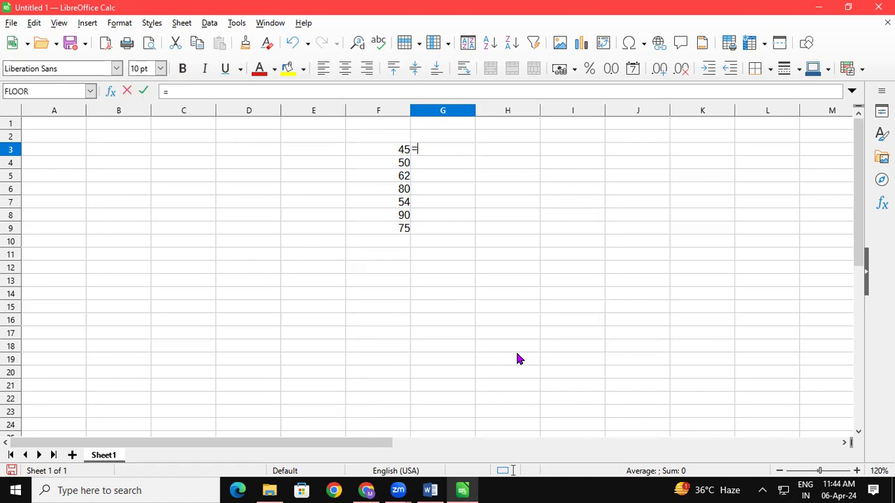
{"action": "type", "text": "if"}
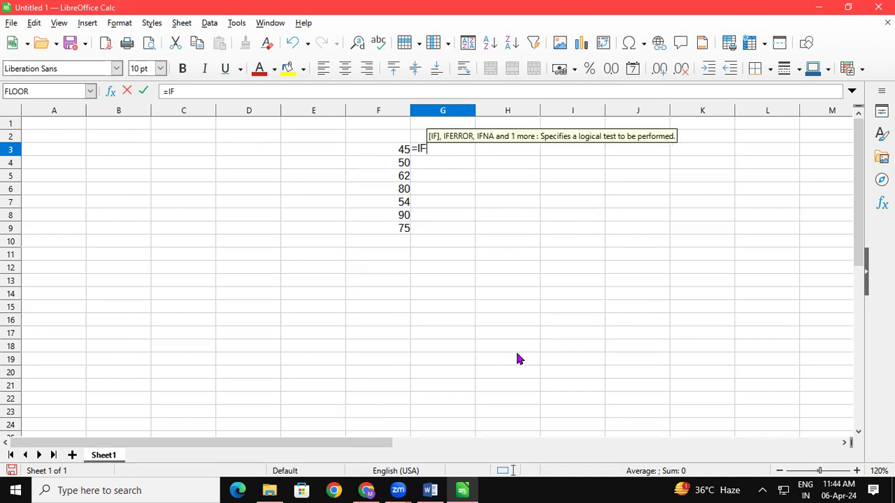
{"action": "key", "text": "Tab"}
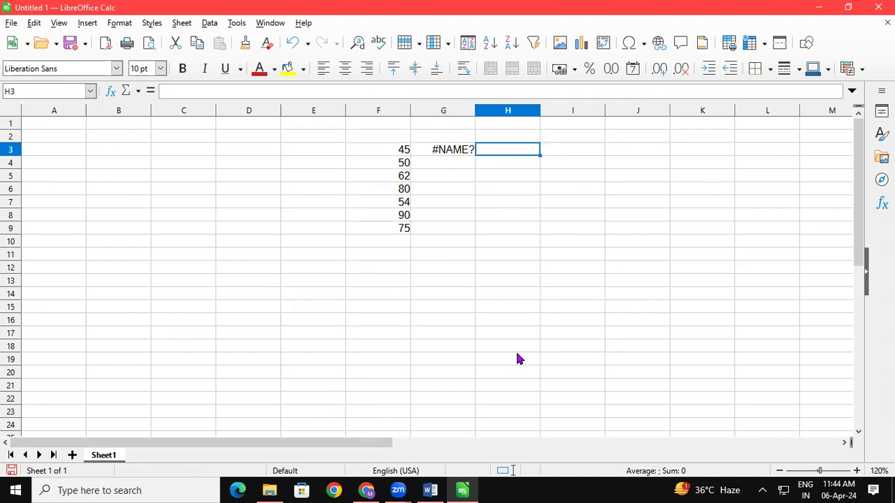
- Start a grading formula in cell G3 with =IF(F3>80,"A", as its first condition
{"action": "left_click", "coordinate": [443, 159]}
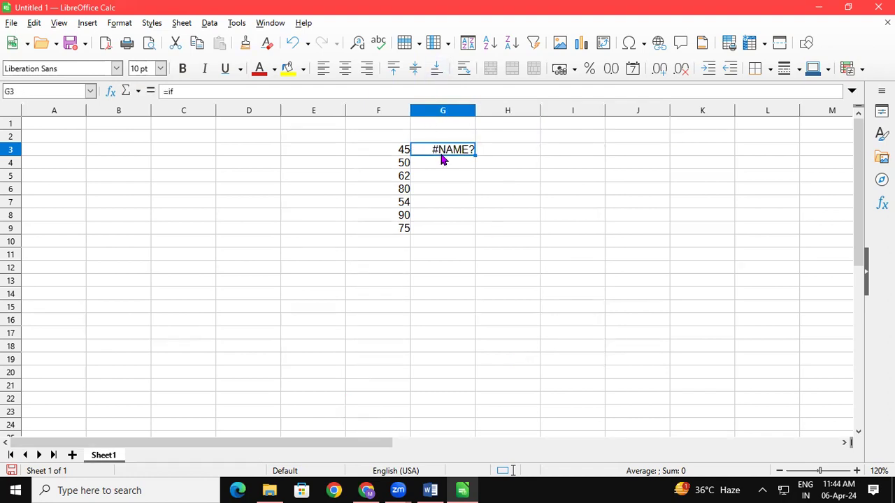
{"action": "type", "text": "=IF"}
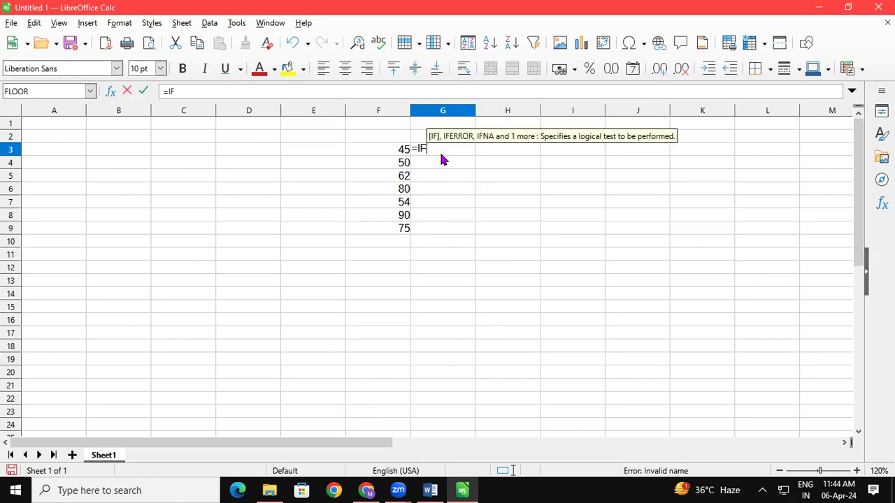
{"action": "type", "text": "("}
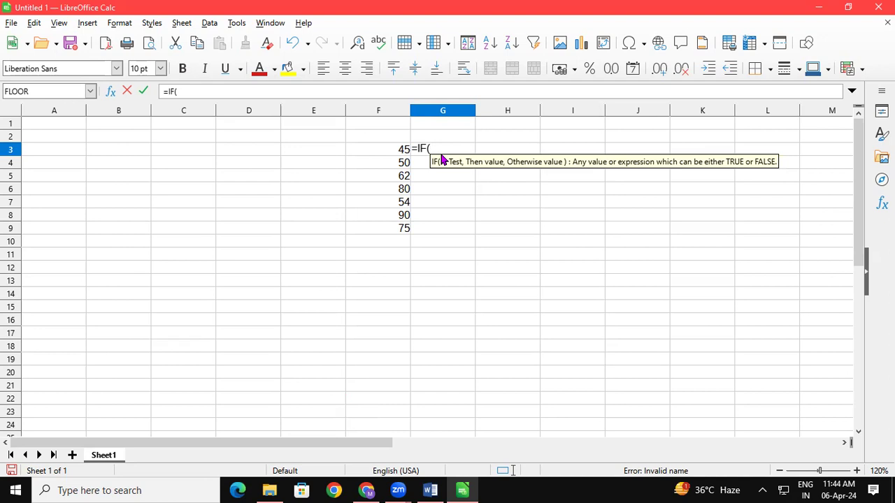
{"action": "left_click", "coordinate": [398, 152]}
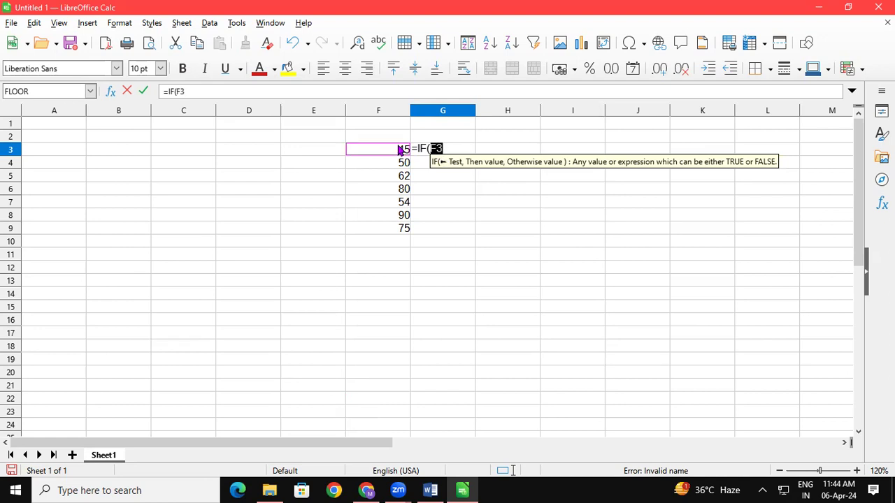
{"action": "type", "text": ">"}
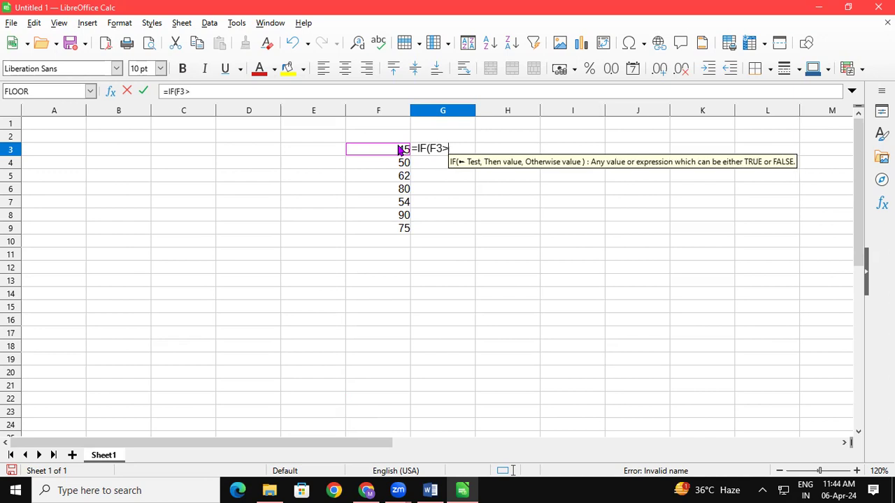
{"action": "type", "text": "80"}
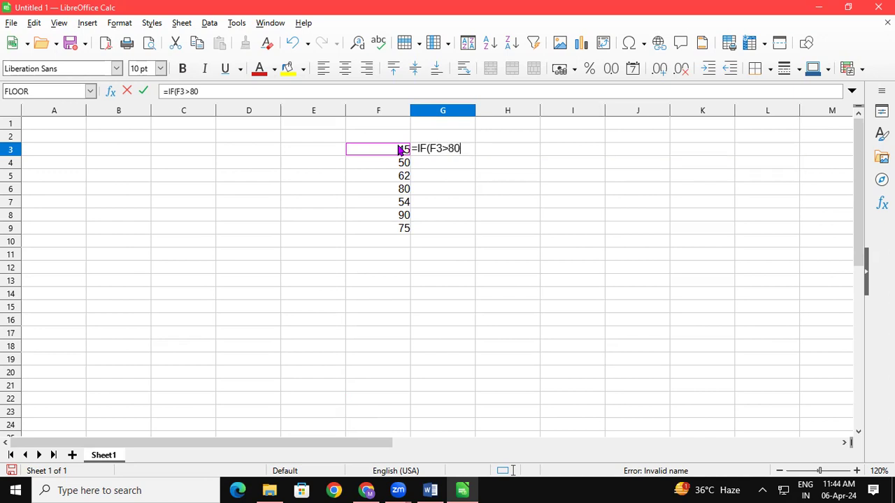
{"action": "type", "text": ","}
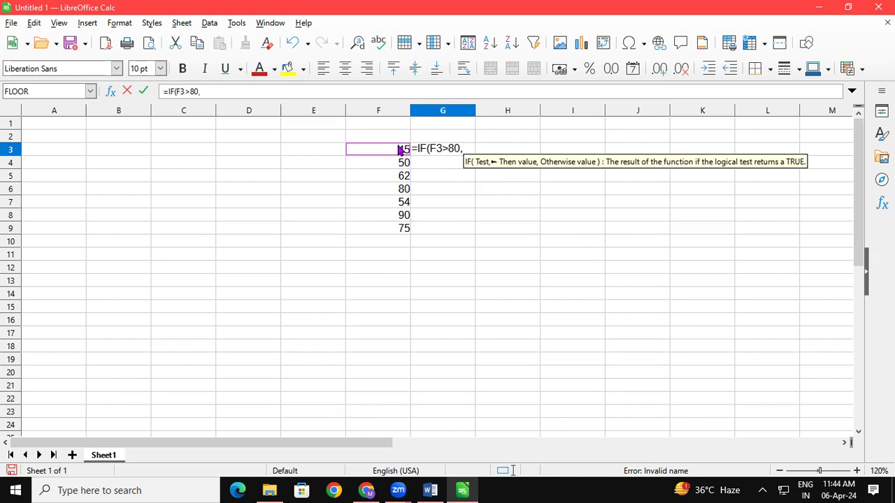
{"action": "type", "text": "\"A"}
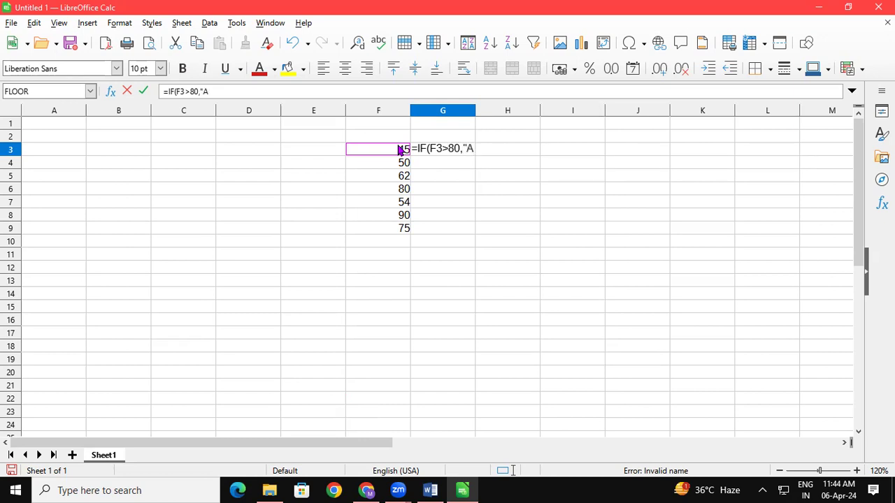
{"action": "type", "text": "\","}
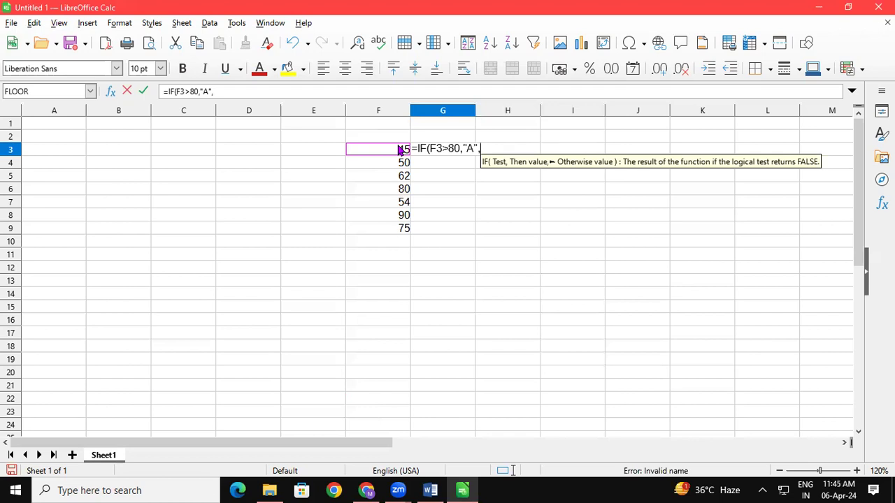
- Extend the grading formula in G3 with a nested second condition, if(F3>70,"B",
{"action": "type", "text": "IF"}
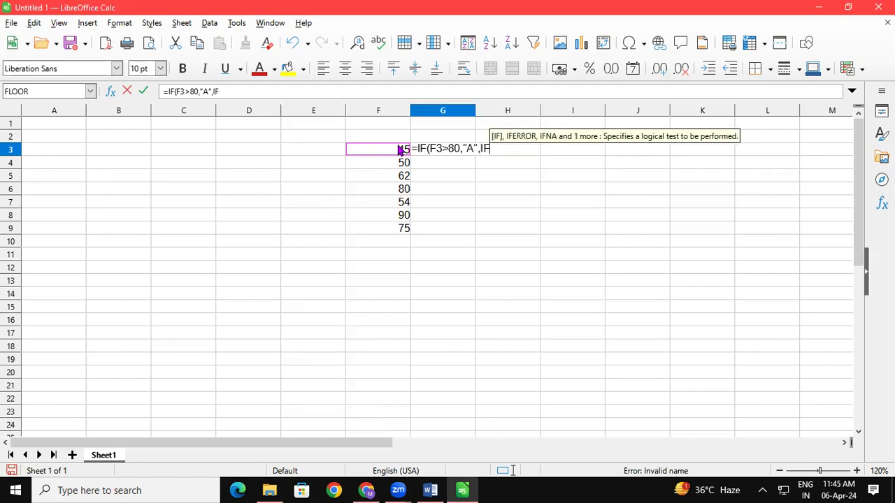
{"action": "key", "text": "Tab"}
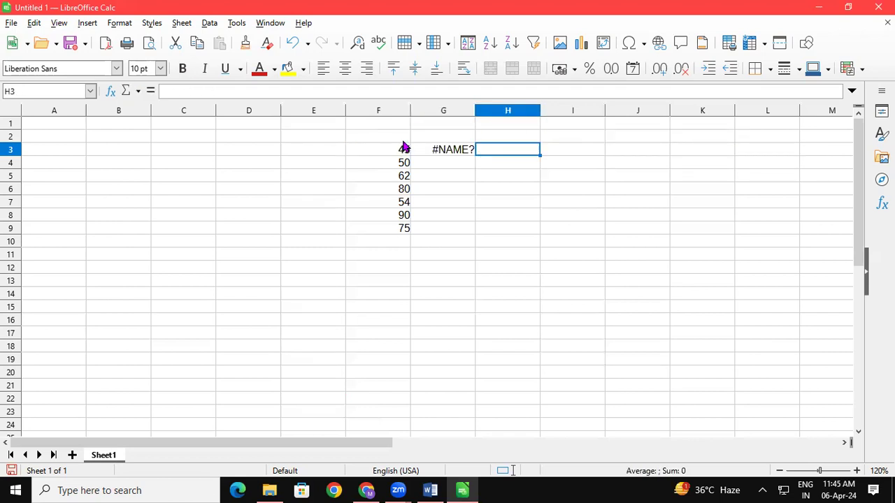
{"action": "left_click", "coordinate": [451, 149]}
{"action": "left_click", "coordinate": [288, 91]}
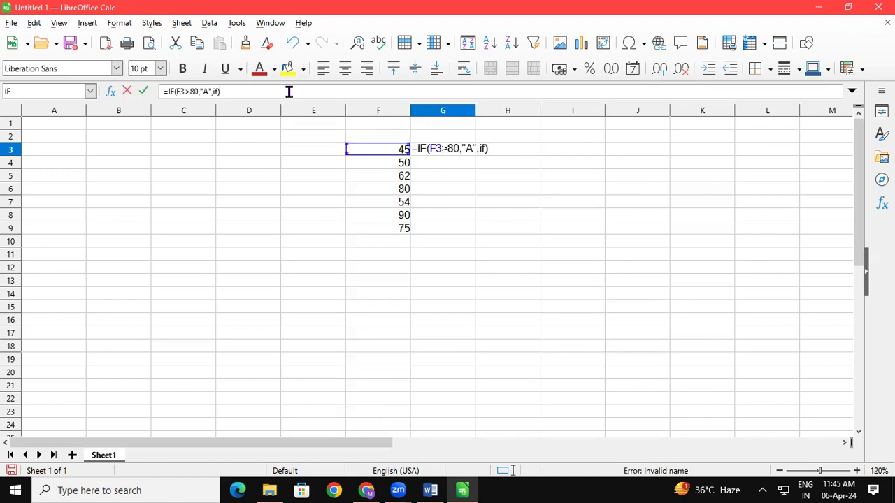
{"action": "key", "text": "BackSpace"}
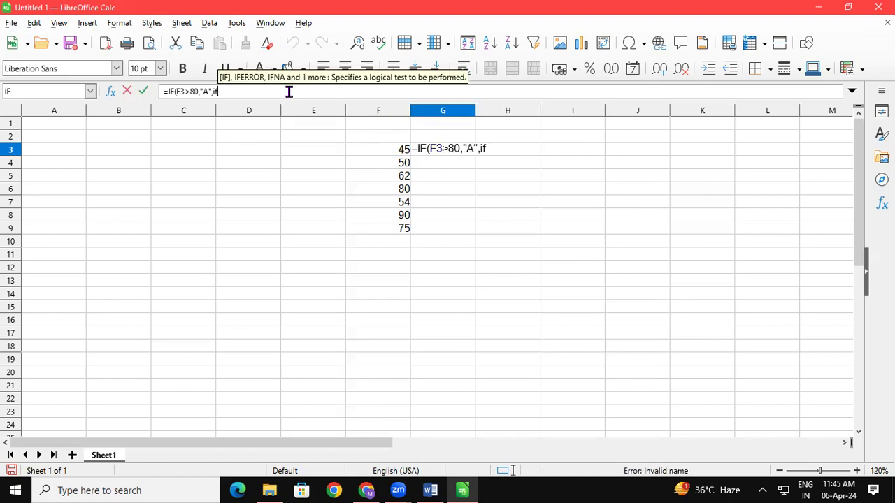
{"action": "type", "text": "("}
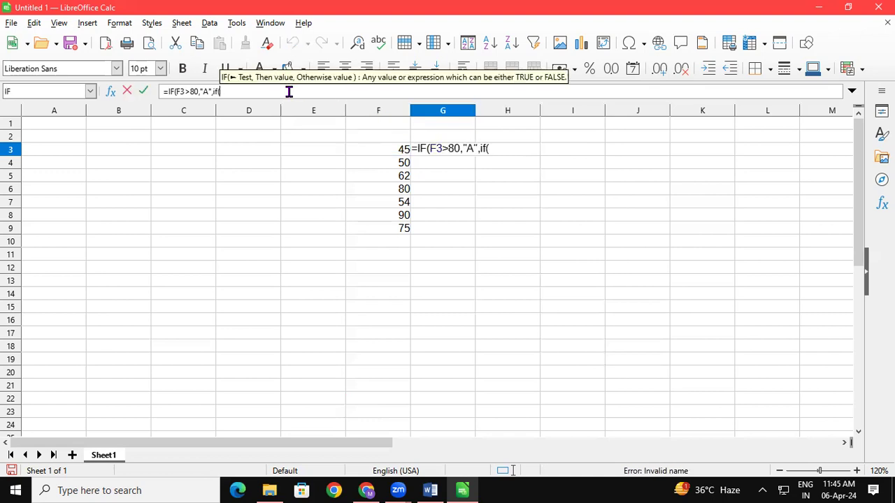
{"action": "left_click", "coordinate": [395, 153]}
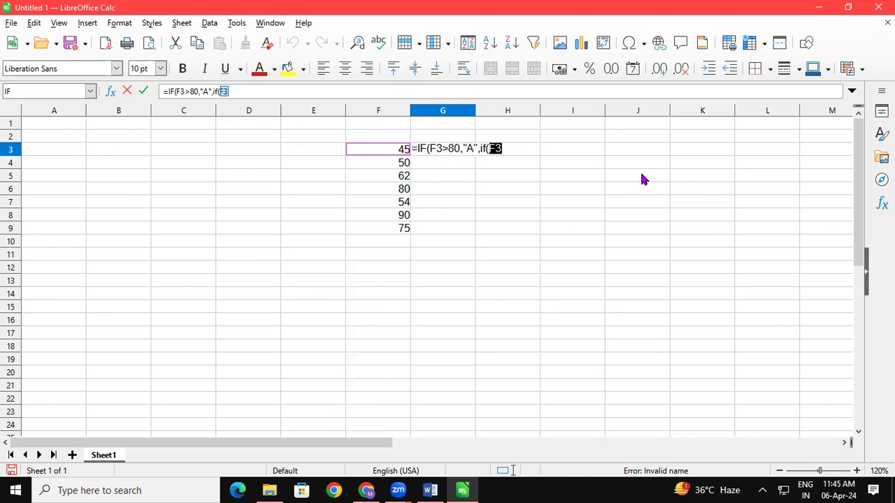
{"action": "type", "text": ">70,"}
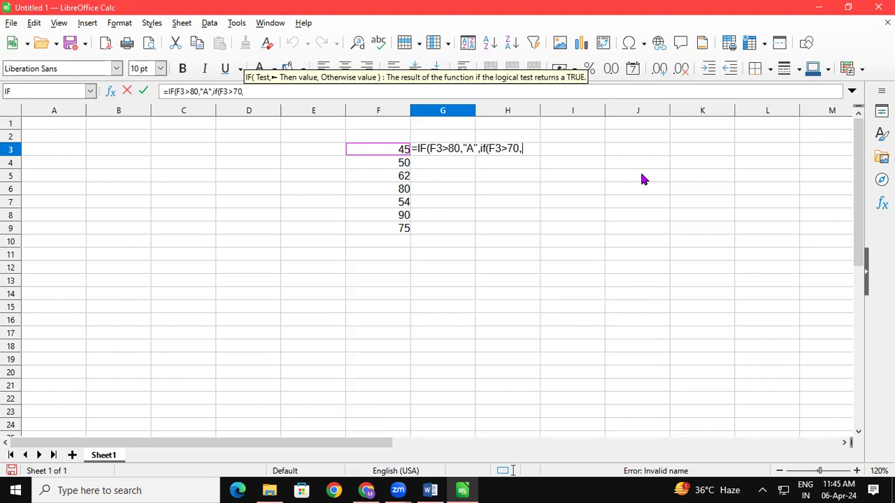
{"action": "type", "text": "\""}
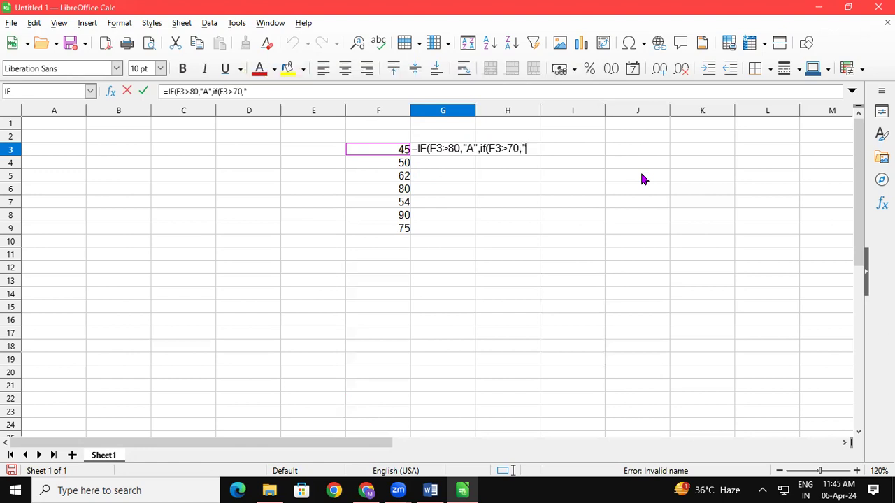
{"action": "type", "text": "B\","}
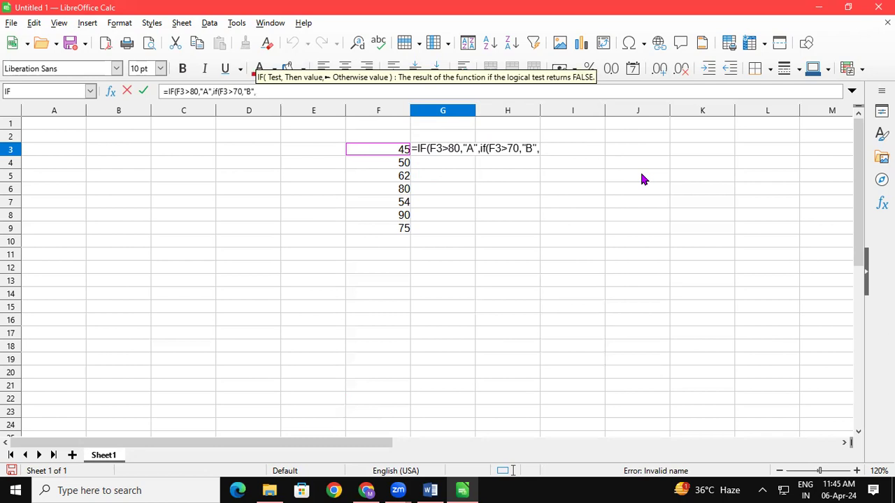
- Add a third nested condition, IF(F3>60,"C",, to the grading formula in G3
{"action": "type", "text": "IF"}
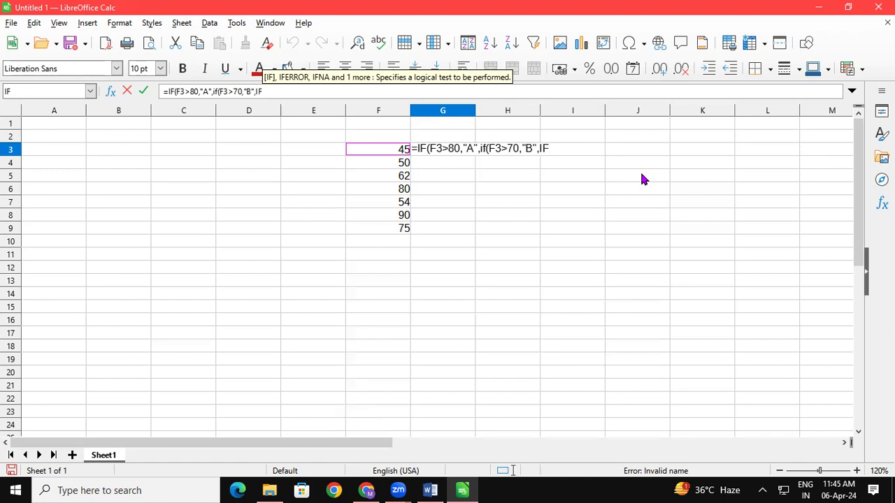
{"action": "type", "text": "("}
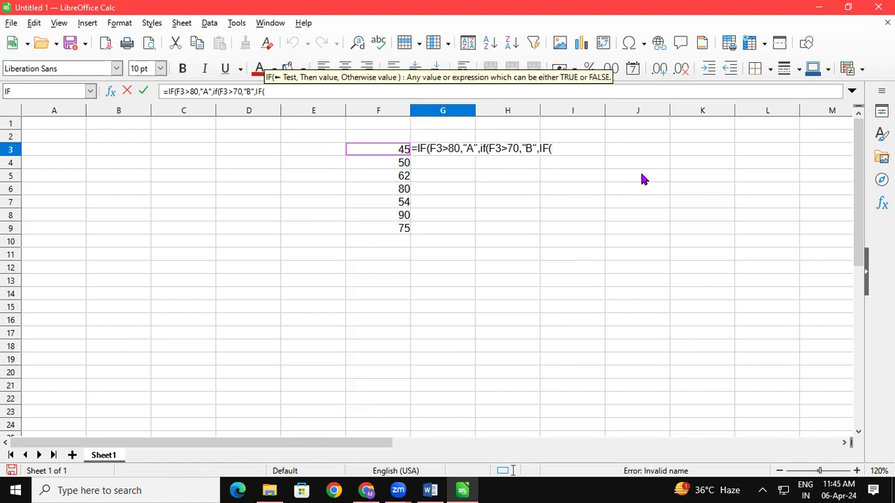
{"action": "left_click", "coordinate": [385, 150]}
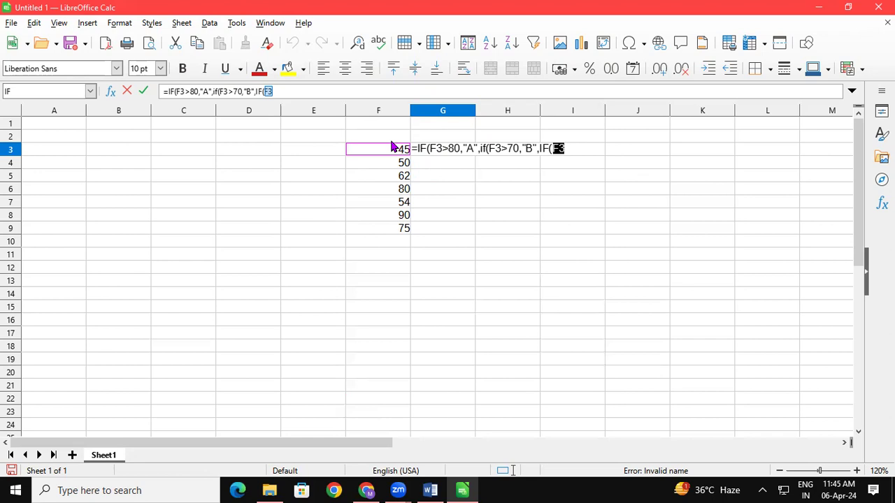
{"action": "type", "text": ">"}
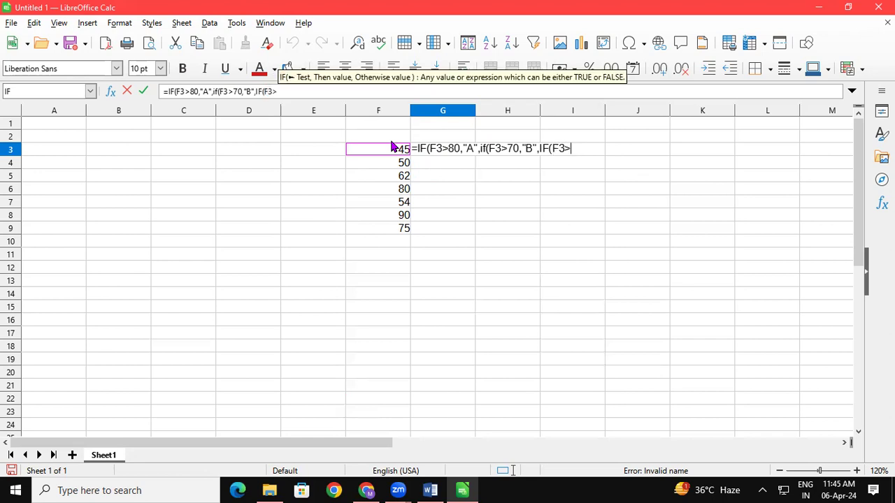
{"action": "type", "text": "60"}
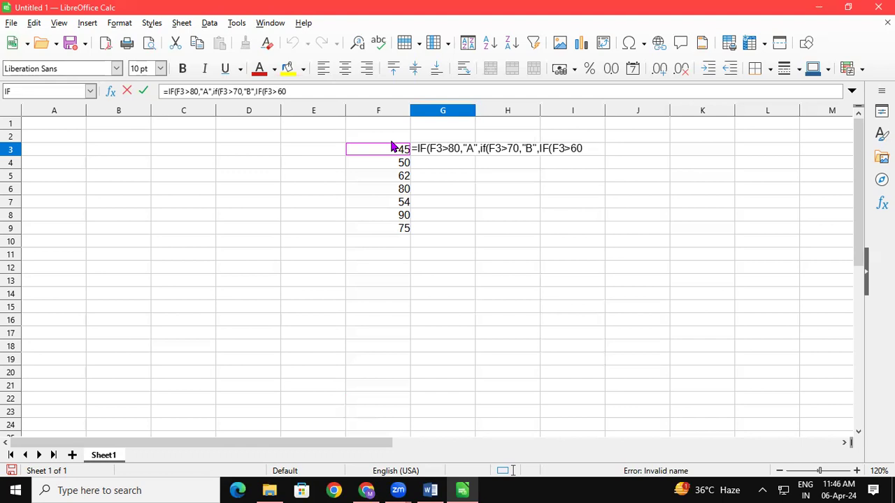
{"action": "type", "text": ","}
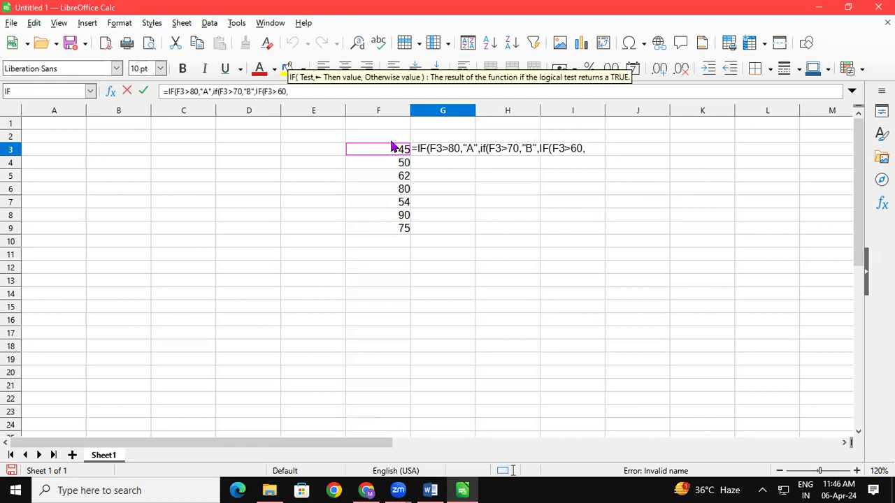
{"action": "type", "text": "\""}
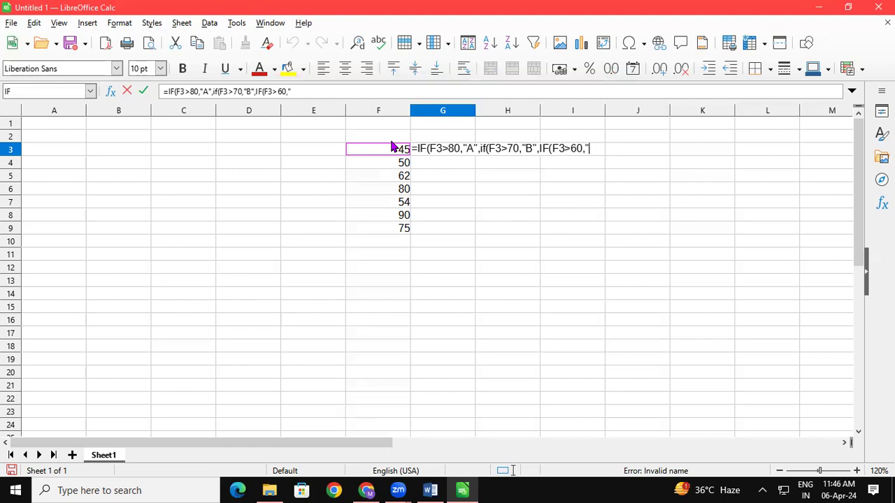
{"action": "type", "text": "C\""}
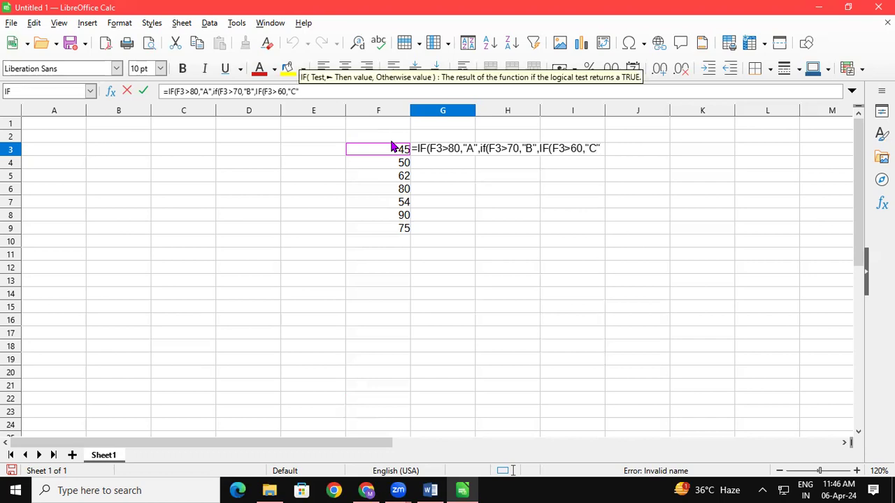
{"action": "type", "text": ","}
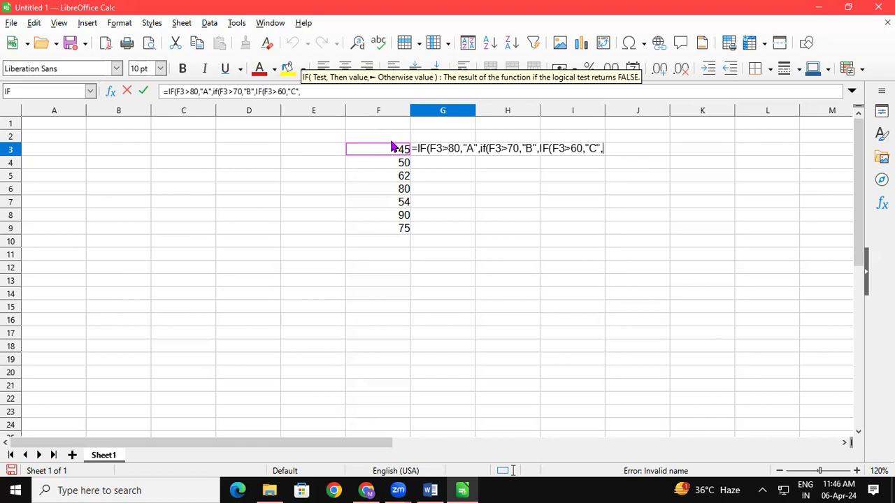
- Finish the G3 formula with "FAIL" as the otherwise value, close all three IF functions and enter it
{"action": "type", "text": "\"FAIL\""}
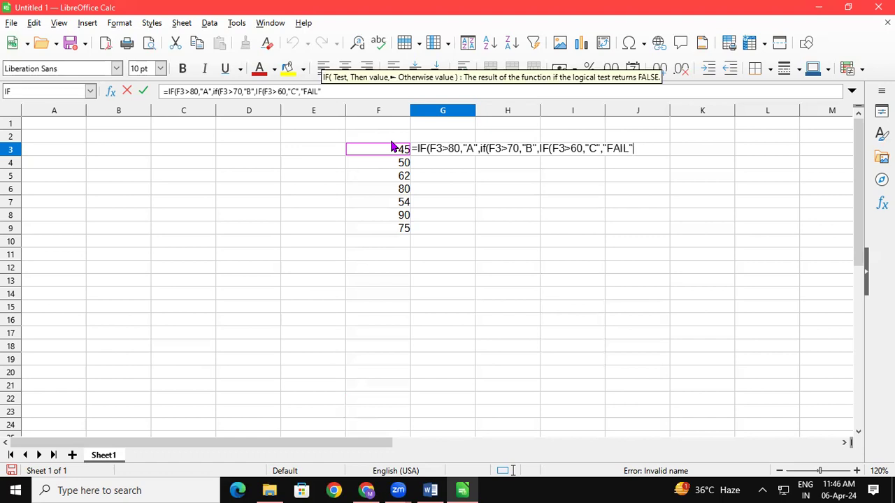
{"action": "type", "text": ")))"}
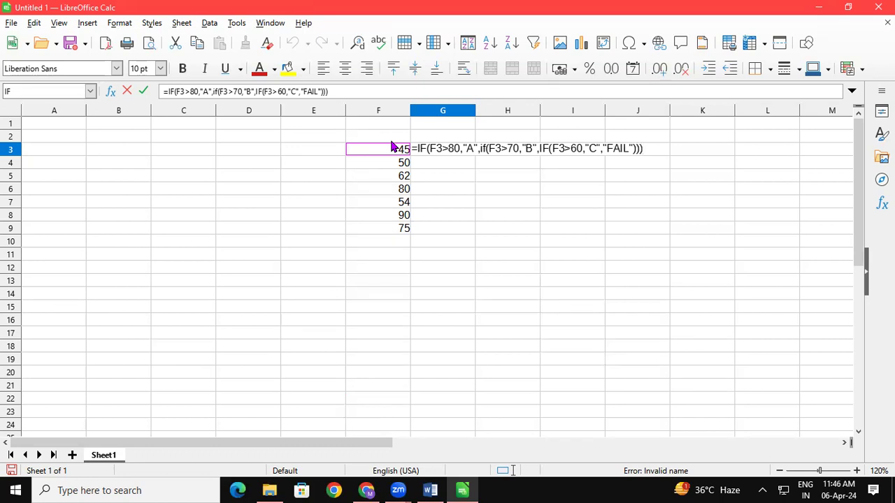
{"action": "key", "text": "Return"}
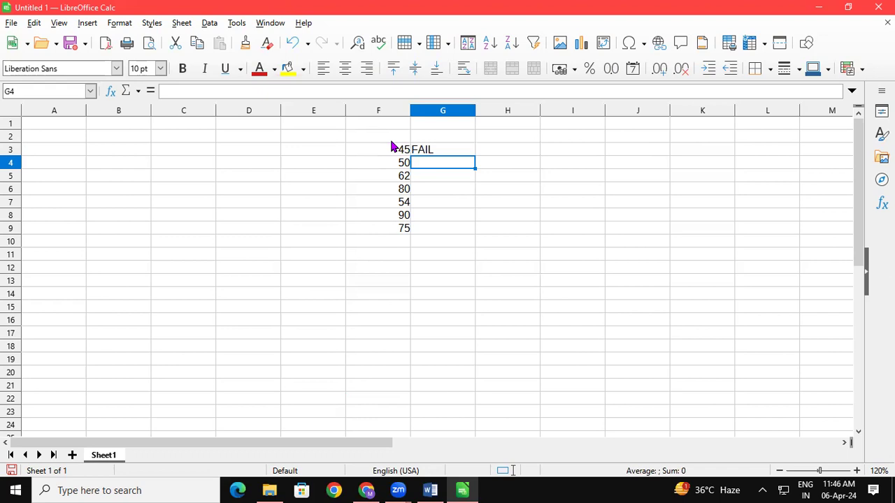
- Fill the grading formula from G3 down to G9 and check the copied formulas against the numbers in column F
{"action": "left_click", "coordinate": [439, 149]}
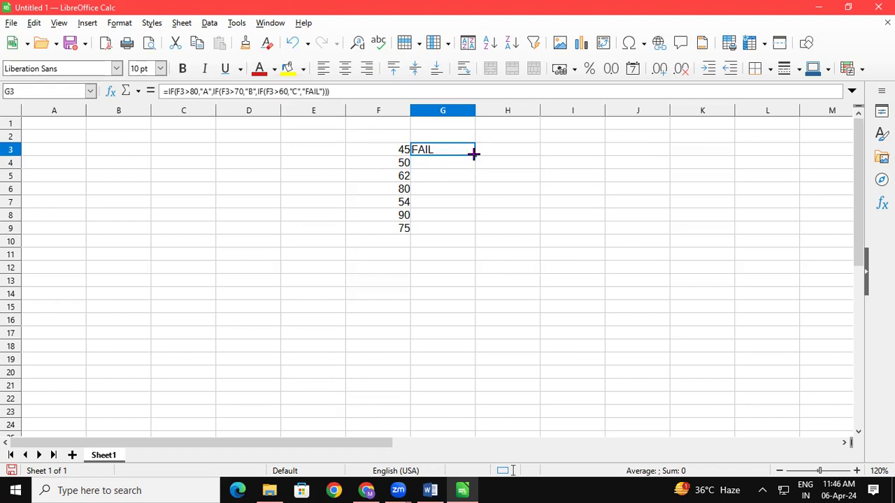
{"action": "double_click", "coordinate": [474, 154]}
{"action": "left_click", "coordinate": [573, 175]}
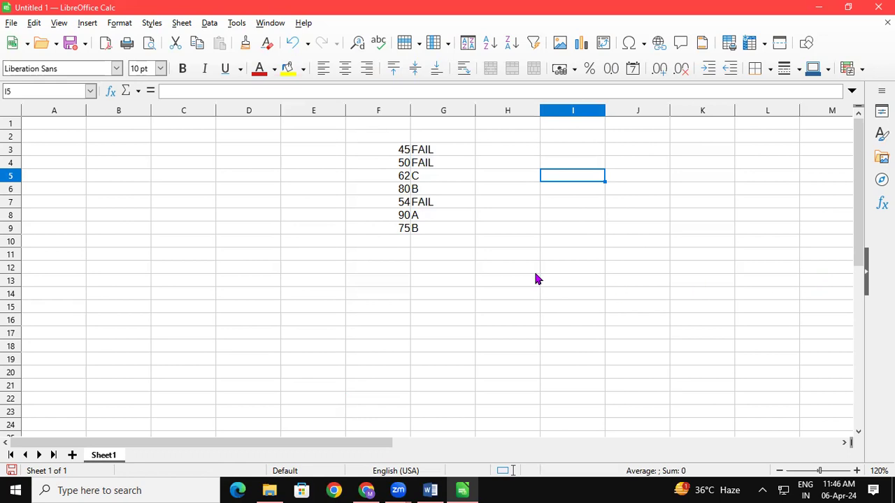
{"action": "left_click", "coordinate": [439, 215]}
{"action": "left_click", "coordinate": [436, 224]}
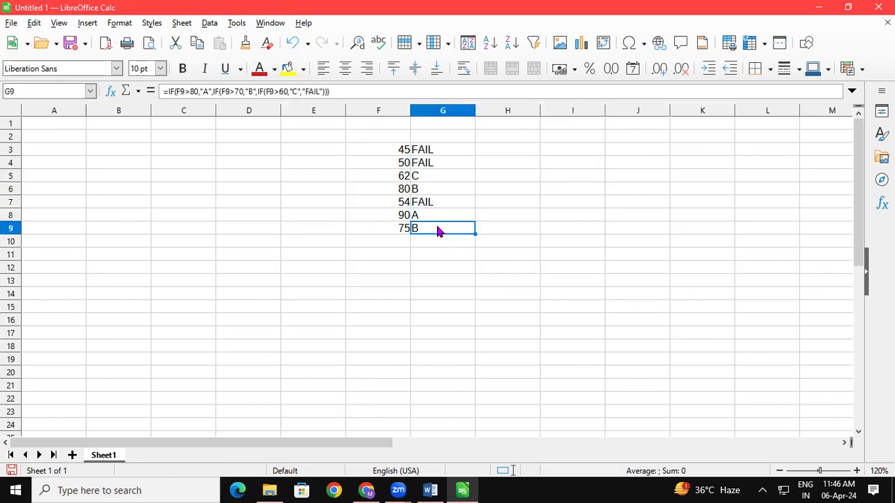
{"action": "left_click", "coordinate": [437, 187]}
{"action": "left_click", "coordinate": [436, 175]}
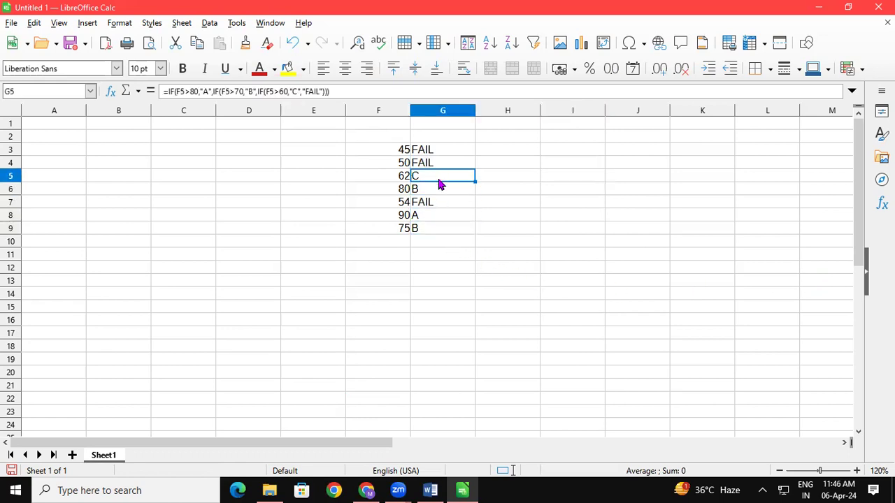
- Test the grade boundaries by entering 59, 62, 71 and 80 one after another in cell F6
{"action": "left_click", "coordinate": [403, 193]}
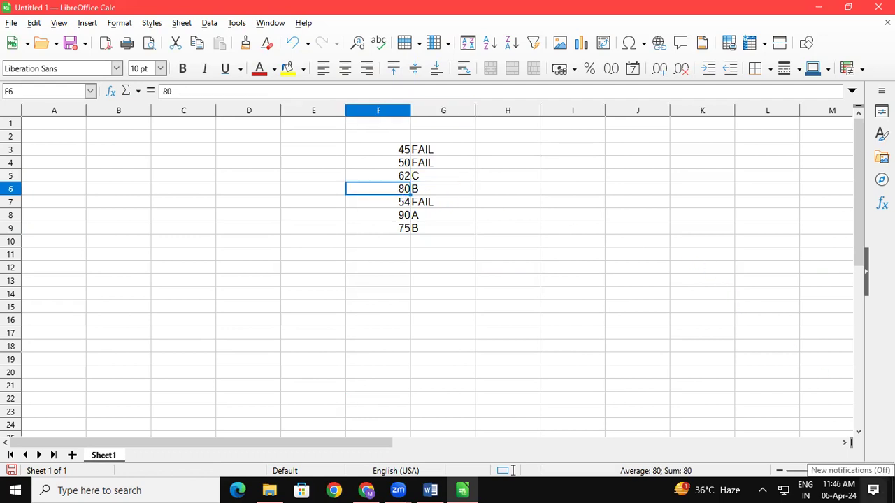
{"action": "type", "text": "59"}
{"action": "key", "text": "Return"}
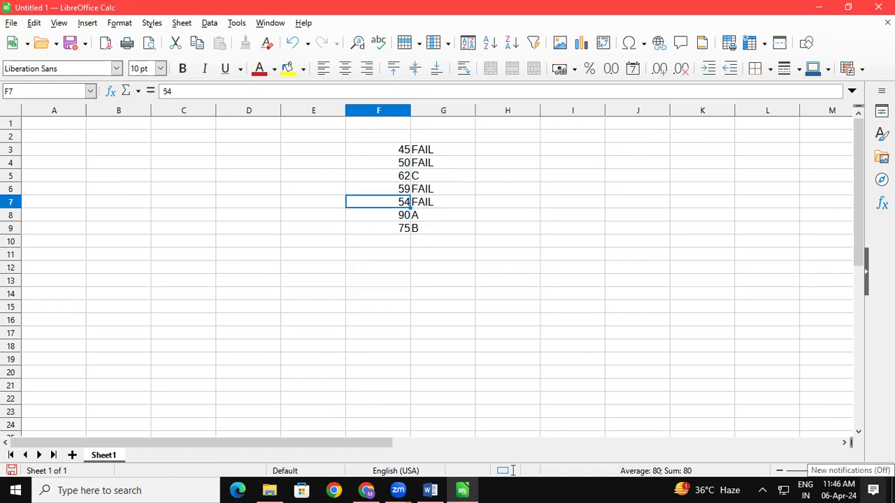
{"action": "left_click", "coordinate": [379, 189]}
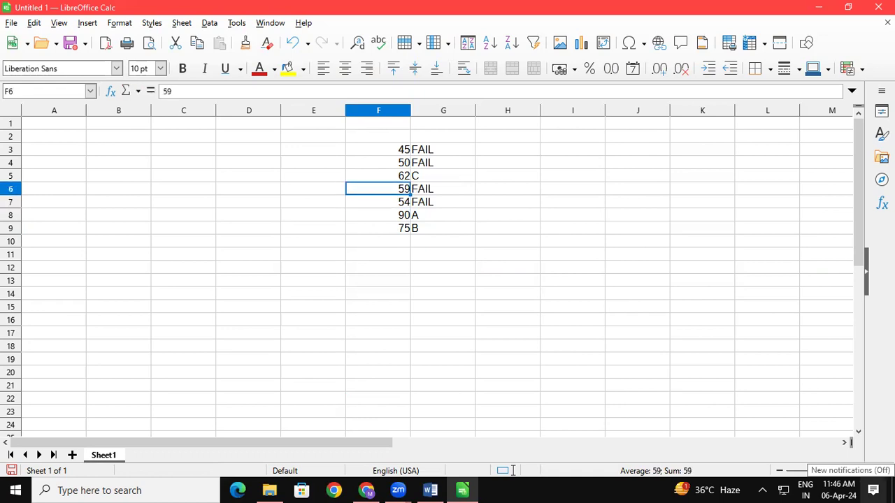
{"action": "type", "text": "62"}
{"action": "key", "text": "Return"}
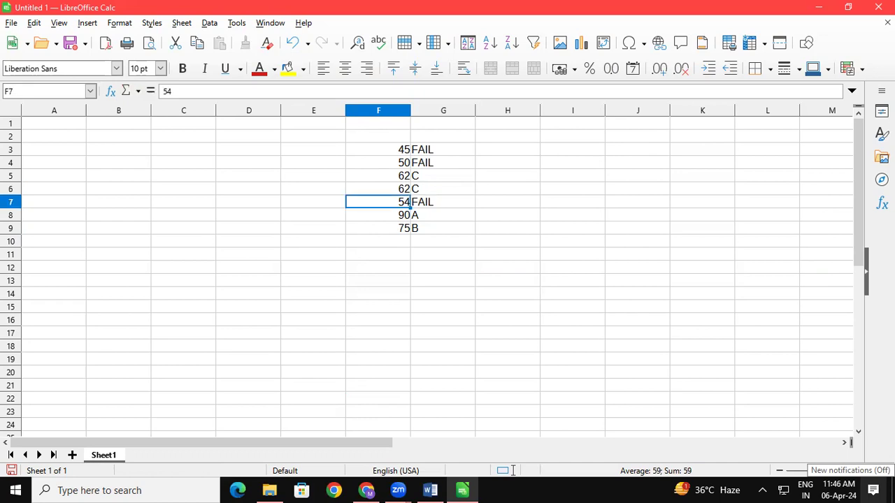
{"action": "left_click", "coordinate": [378, 188]}
{"action": "type", "text": "71"}
{"action": "key", "text": "Return"}
{"action": "left_click", "coordinate": [378, 189]}
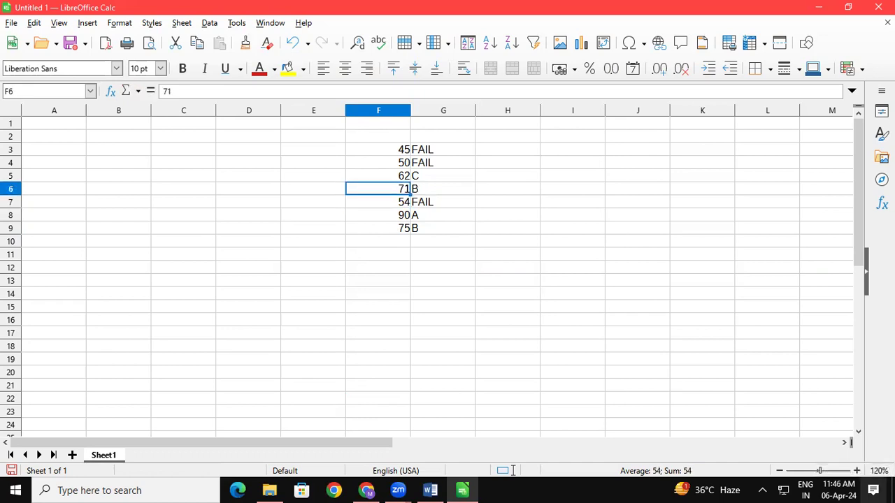
{"action": "type", "text": "8"}
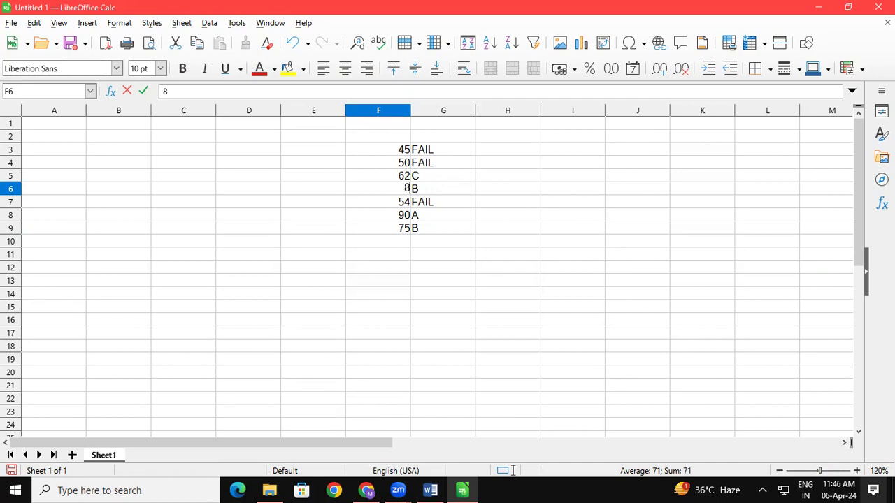
{"action": "type", "text": "0"}
{"action": "key", "text": "Return"}
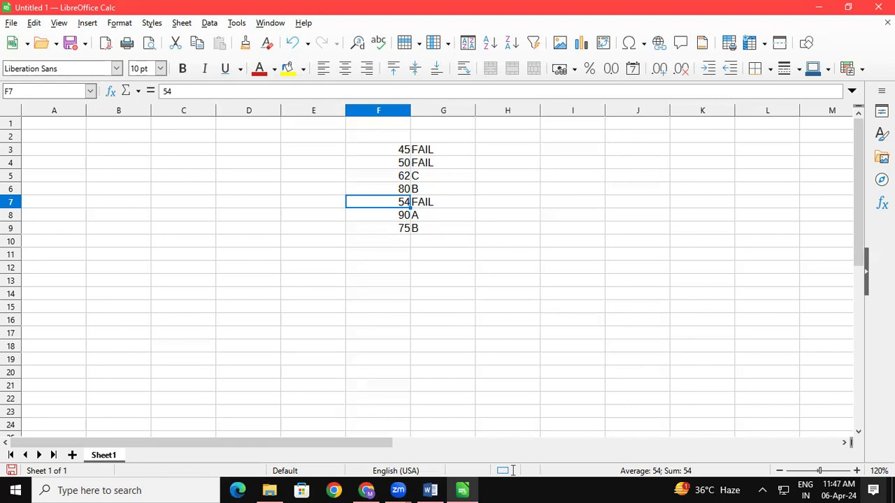
- Set cell F6 to 81 to test the A grade condition
{"action": "left_click", "coordinate": [378, 189]}
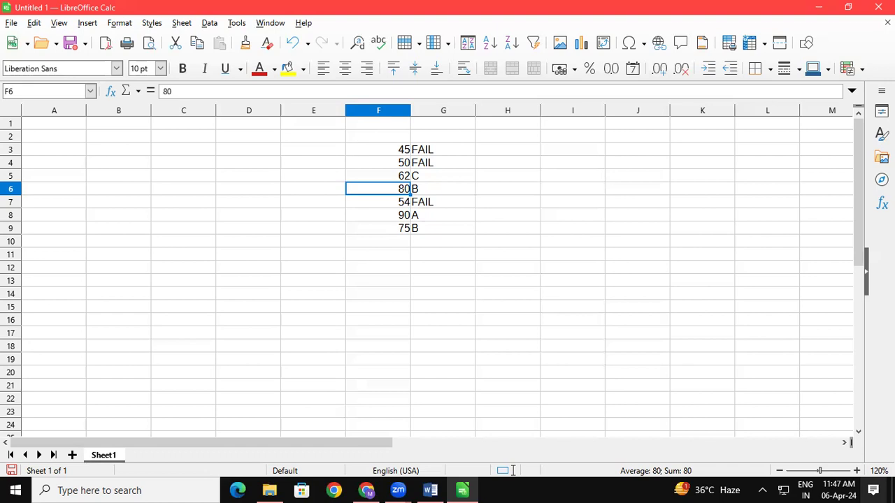
{"action": "type", "text": "81"}
{"action": "key", "text": "Return"}
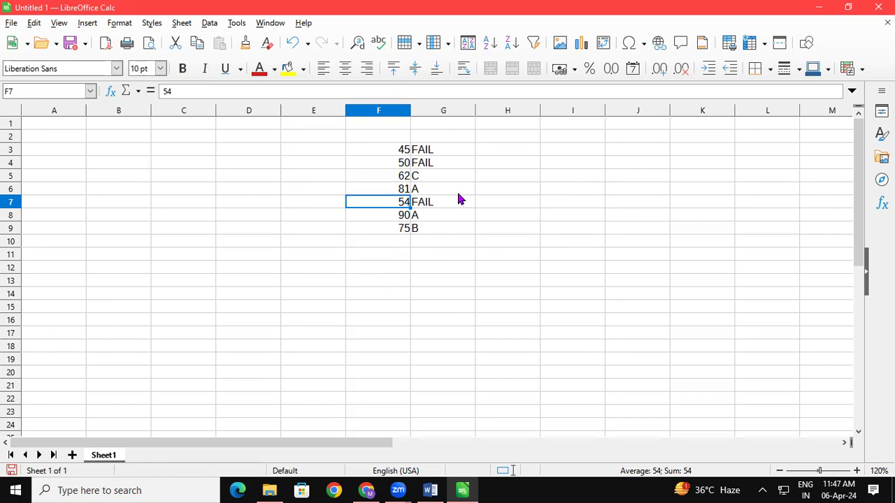
{"action": "left_click", "coordinate": [510, 199]}
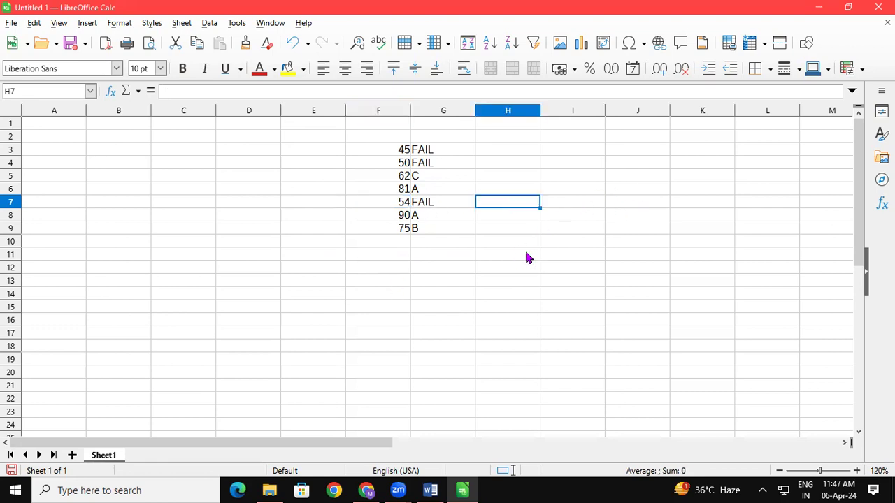